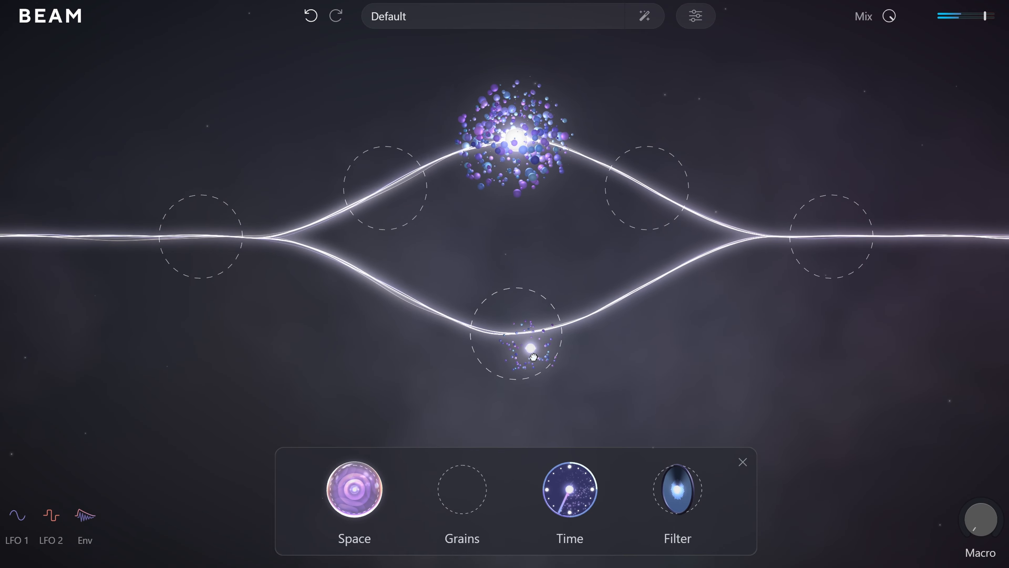
Set the lower-path Grains B node's Size to 4:1 and enable its Delay
{"action": "left_click", "coordinate": [520, 339]}
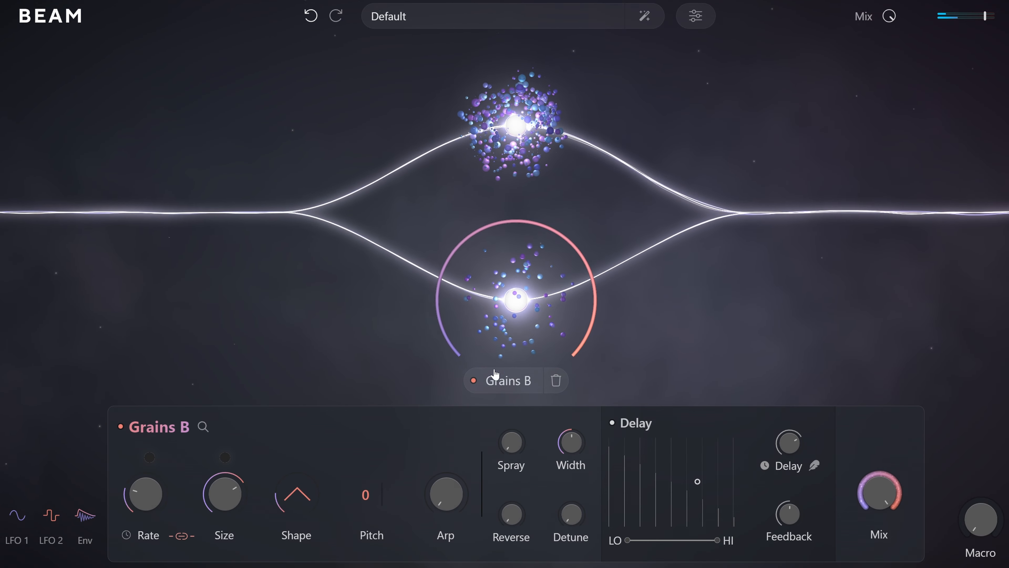
{"action": "left_click_drag", "start_coordinate": [225, 493], "coordinate": [237, 455]}
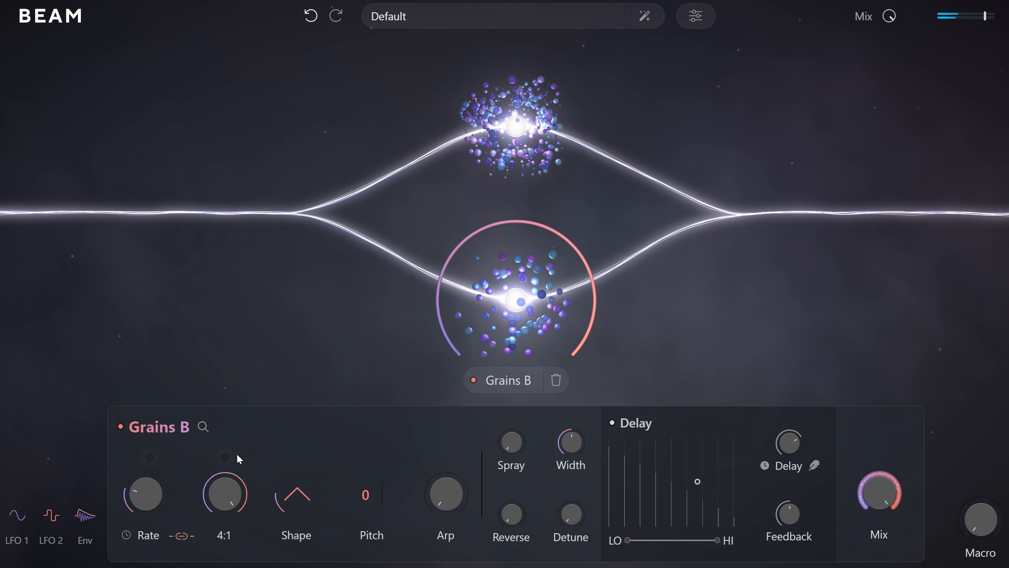
{"action": "left_click", "coordinate": [614, 422]}
{"action": "left_click", "coordinate": [392, 353]}
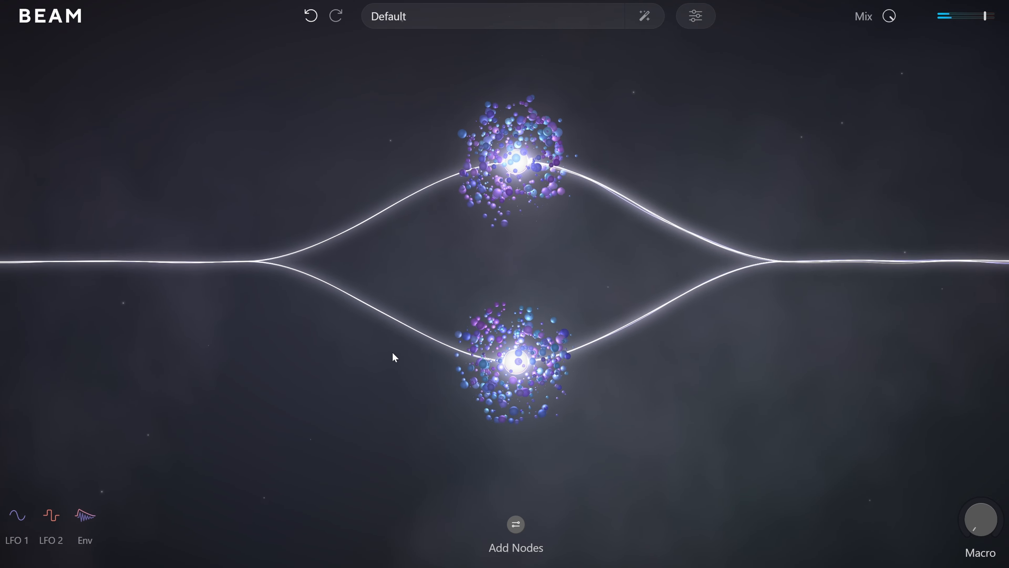
Pan Path A fully left and Path B fully right in the Path Mixer
{"action": "left_click", "coordinate": [235, 263]}
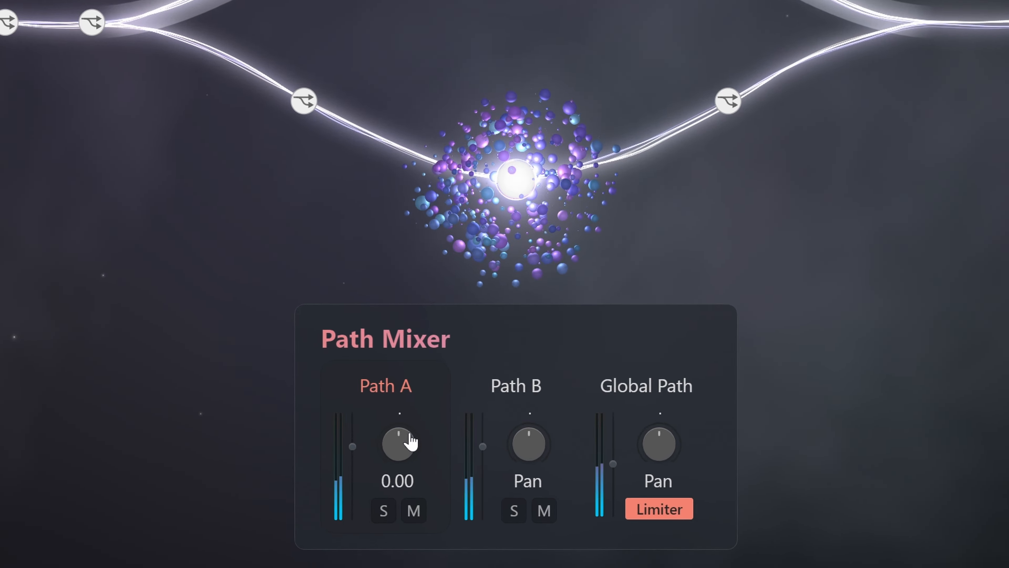
{"action": "left_click_drag", "start_coordinate": [449, 493], "coordinate": [445, 515]}
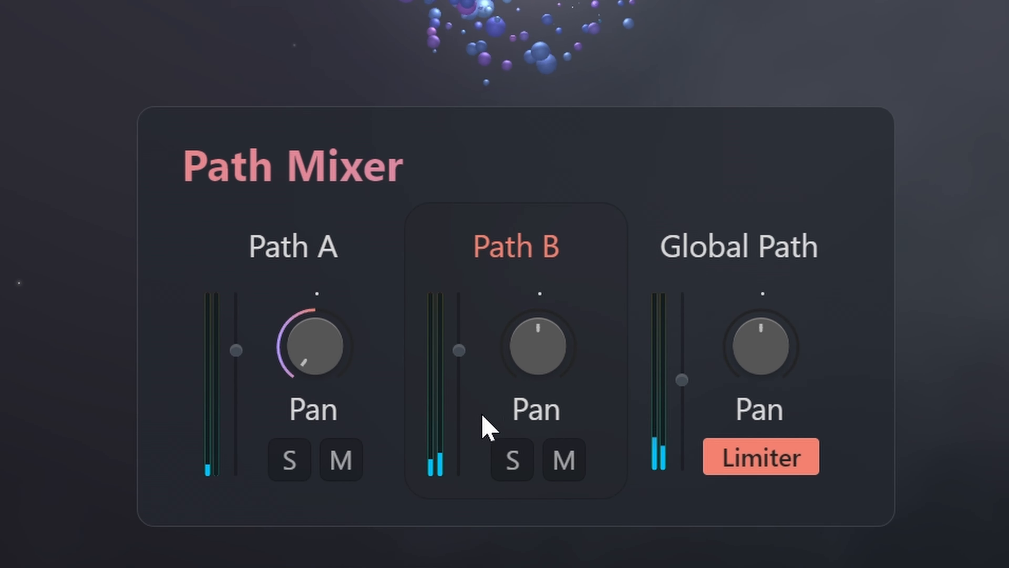
{"action": "left_click_drag", "start_coordinate": [535, 357], "coordinate": [561, 190]}
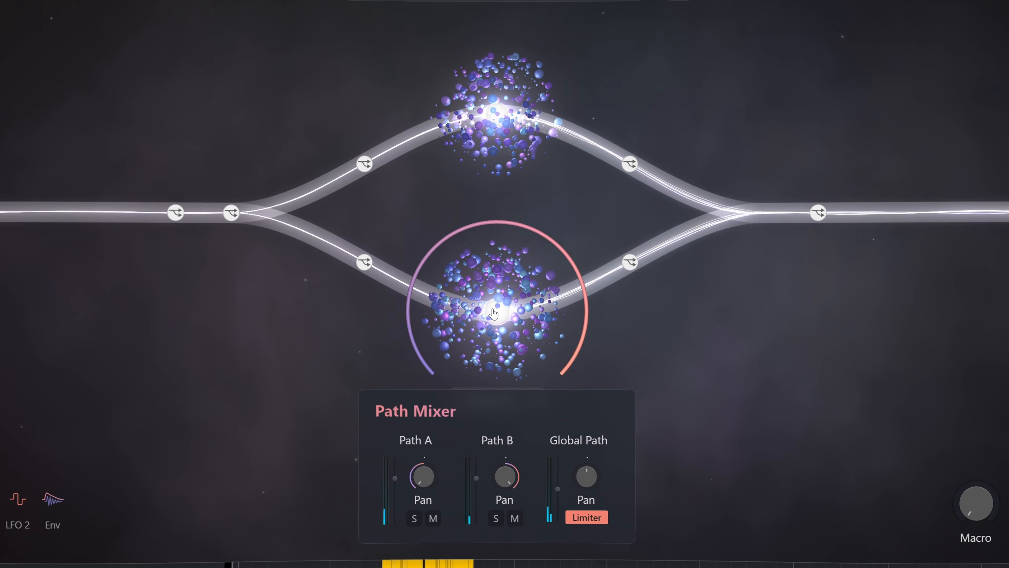
Fine-tune the Delay of the Grains A node, raising its Feedback to about 60 %
{"action": "left_click", "coordinate": [495, 168]}
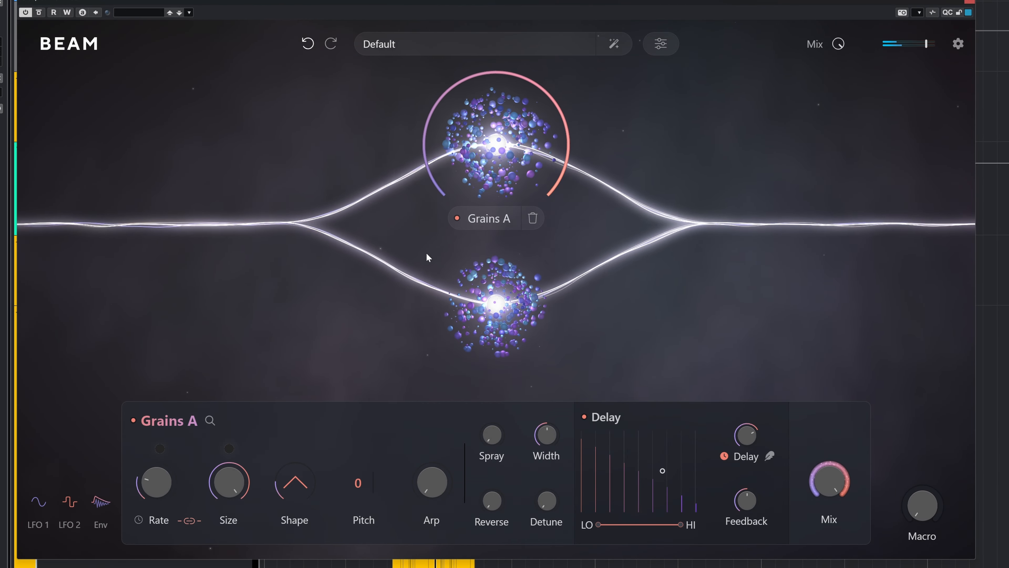
{"action": "mouse_move", "coordinate": [751, 444]}
{"action": "left_click_drag", "start_coordinate": [752, 443], "coordinate": [750, 446]}
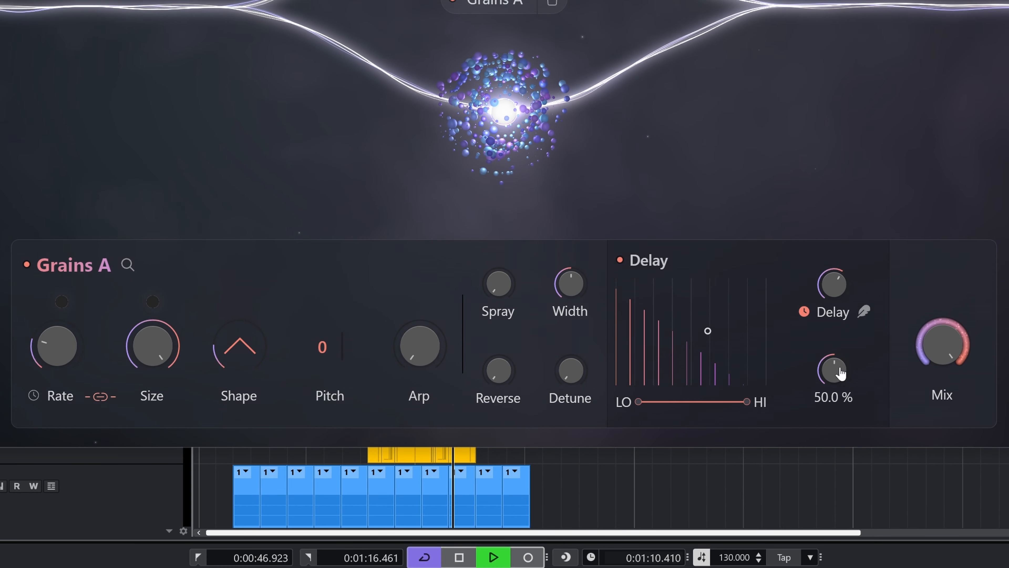
{"action": "left_click_drag", "start_coordinate": [833, 372], "coordinate": [833, 366]}
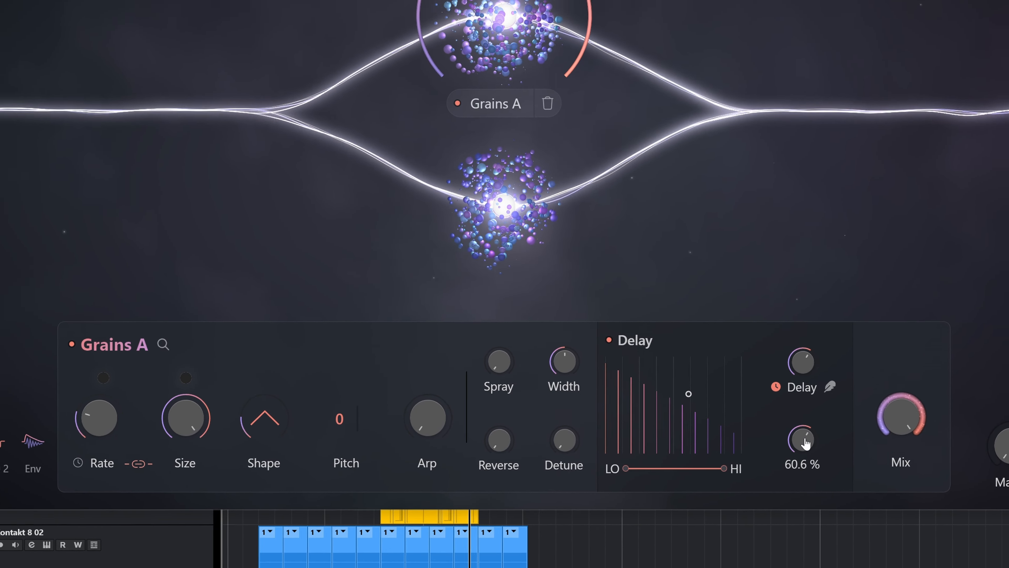
{"action": "left_click_drag", "start_coordinate": [805, 443], "coordinate": [805, 443]}
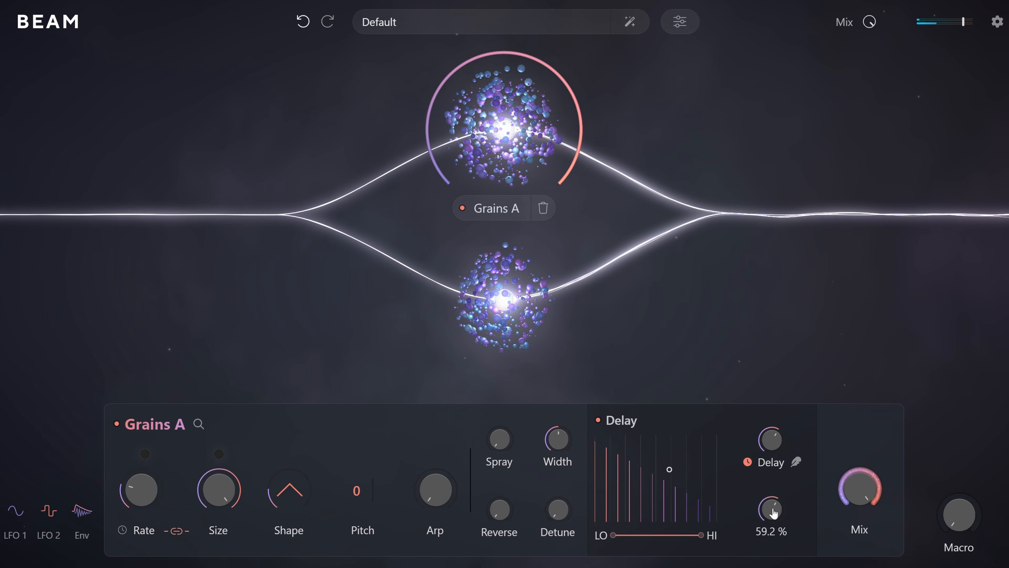
{"action": "left_click_drag", "start_coordinate": [774, 513], "coordinate": [776, 512]}
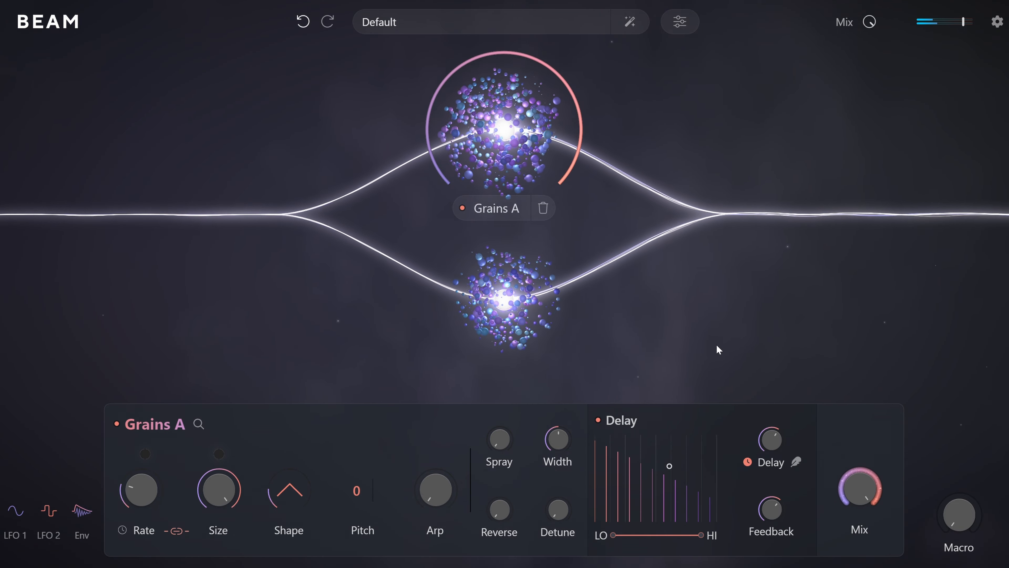
Add a Filter node on the shared path after the two grain paths merge
{"action": "left_click", "coordinate": [377, 325]}
{"action": "left_click", "coordinate": [788, 267]}
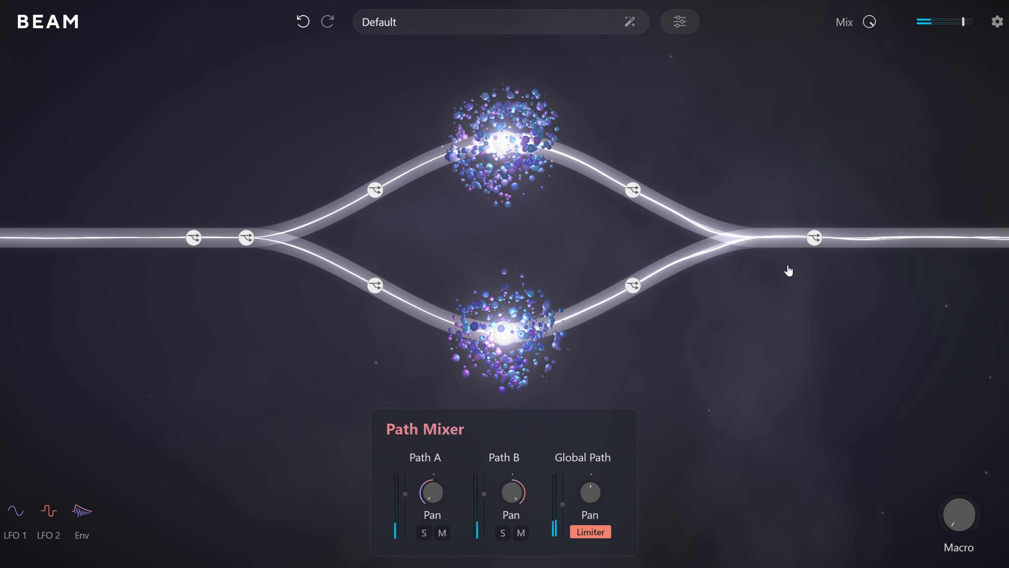
{"action": "left_click", "coordinate": [854, 282]}
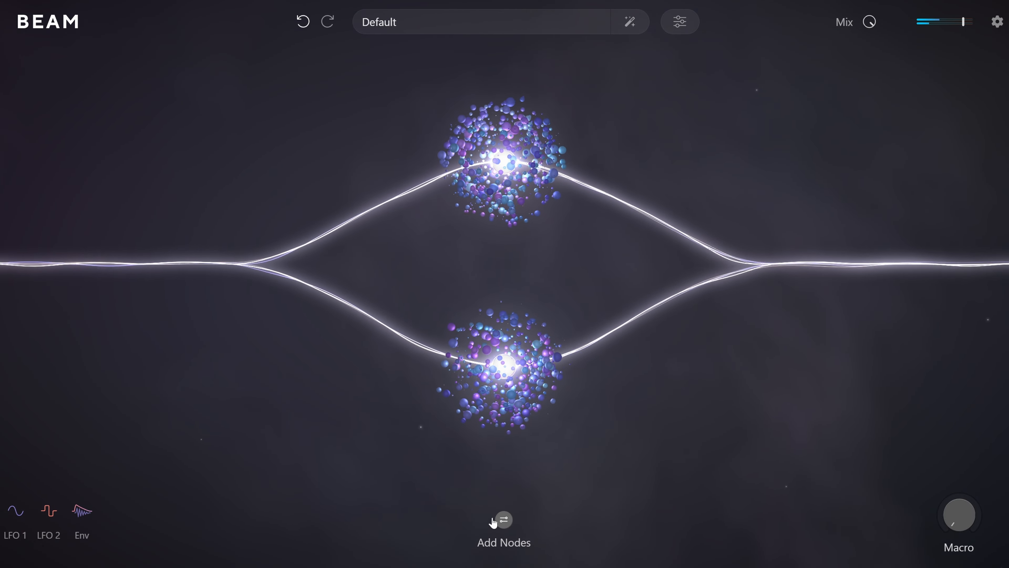
{"action": "left_click", "coordinate": [504, 519]}
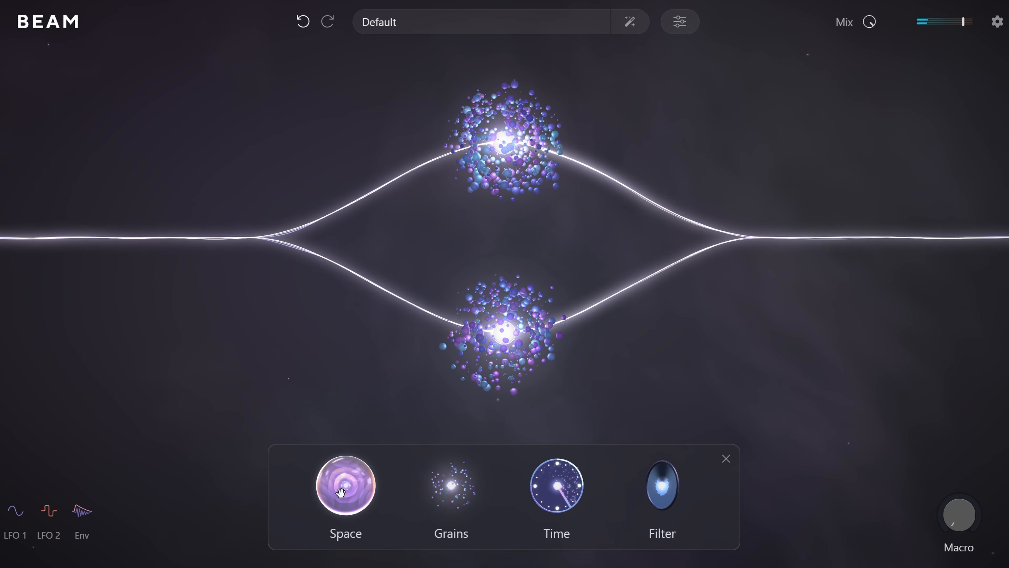
{"action": "left_click_drag", "start_coordinate": [650, 485], "coordinate": [820, 247]}
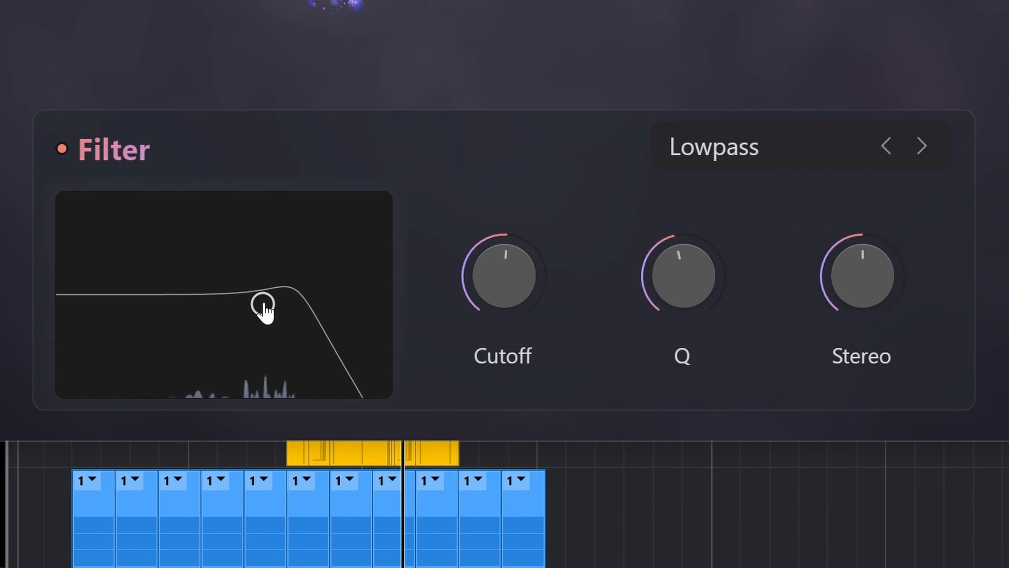
Set the Lowpass filter's Cutoff to about 1.16 kHz and raise its Q slightly
{"action": "left_click_drag", "start_coordinate": [336, 442], "coordinate": [335, 434]}
{"action": "left_click_drag", "start_coordinate": [257, 299], "coordinate": [254, 301]}
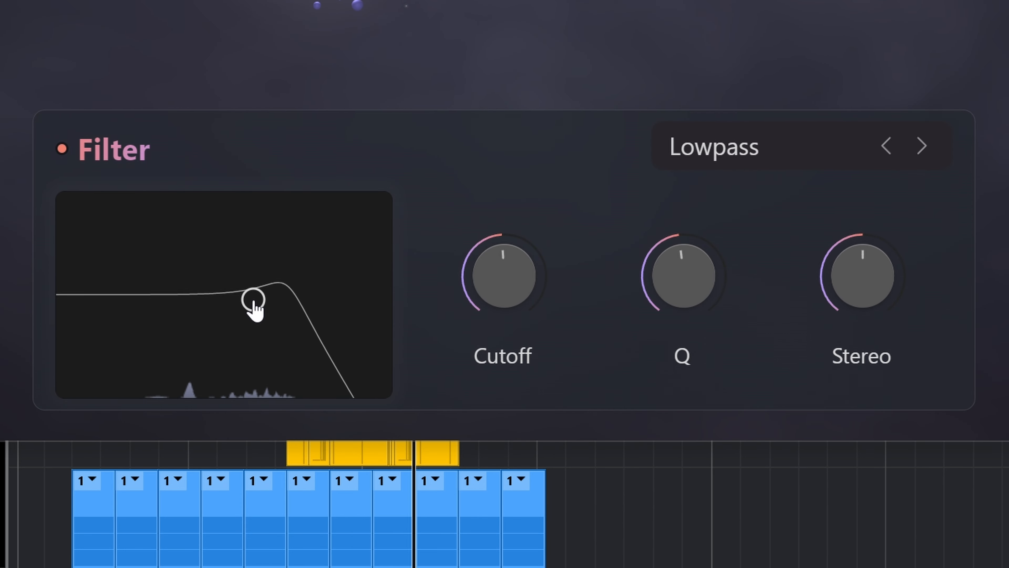
{"action": "mouse_move", "coordinate": [685, 284]}
{"action": "left_mouse_down"}
{"action": "mouse_move", "coordinate": [685, 273]}
{"action": "mouse_move", "coordinate": [685, 281]}
{"action": "left_mouse_up"}
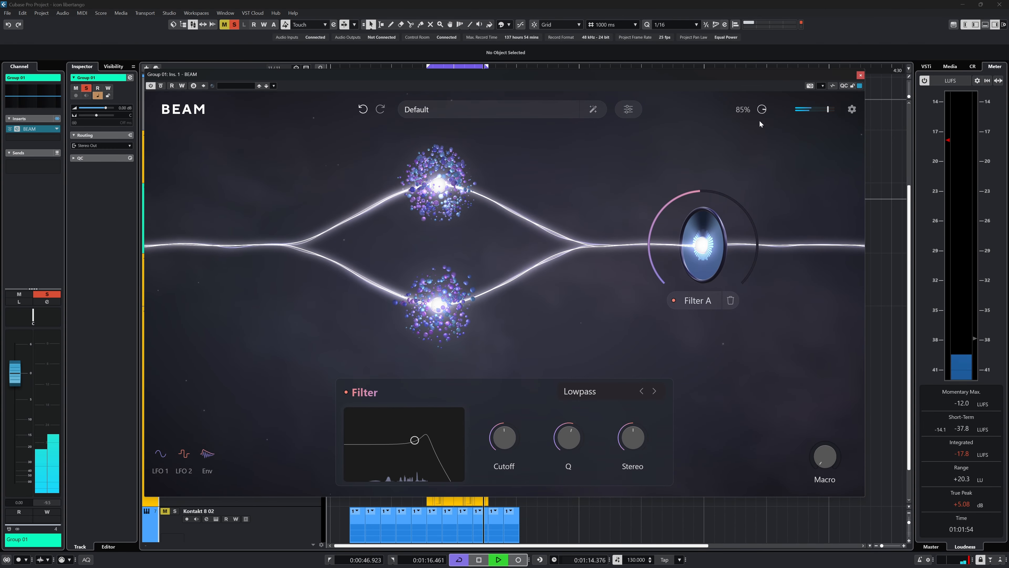
Lower the global Mix to about half, then raise the filter's Q with a slightly higher Cutoff
{"action": "left_click_drag", "start_coordinate": [759, 120], "coordinate": [750, 140]}
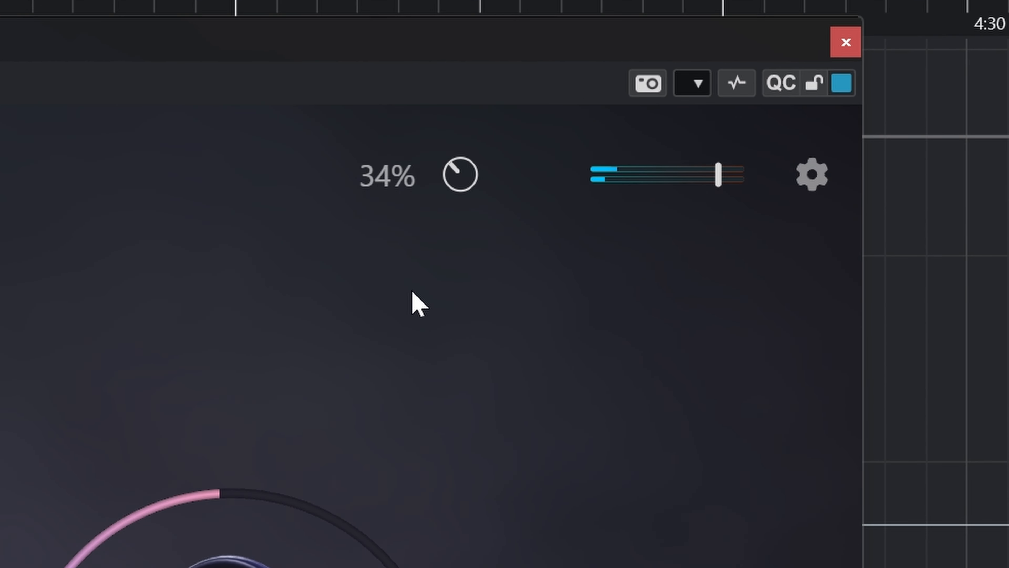
{"action": "left_click_drag", "start_coordinate": [413, 292], "coordinate": [428, 259]}
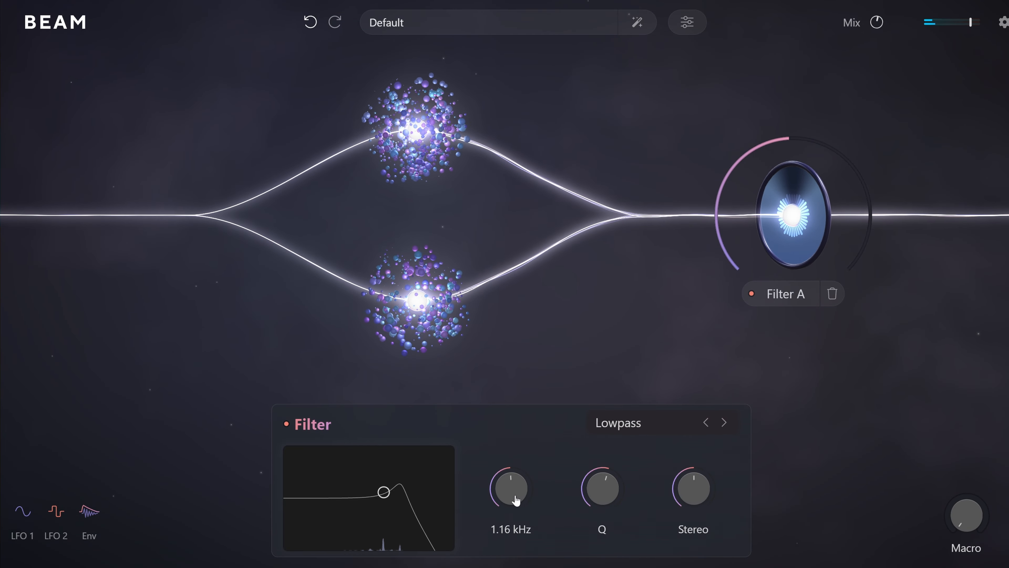
{"action": "left_click_drag", "start_coordinate": [515, 499], "coordinate": [595, 482]}
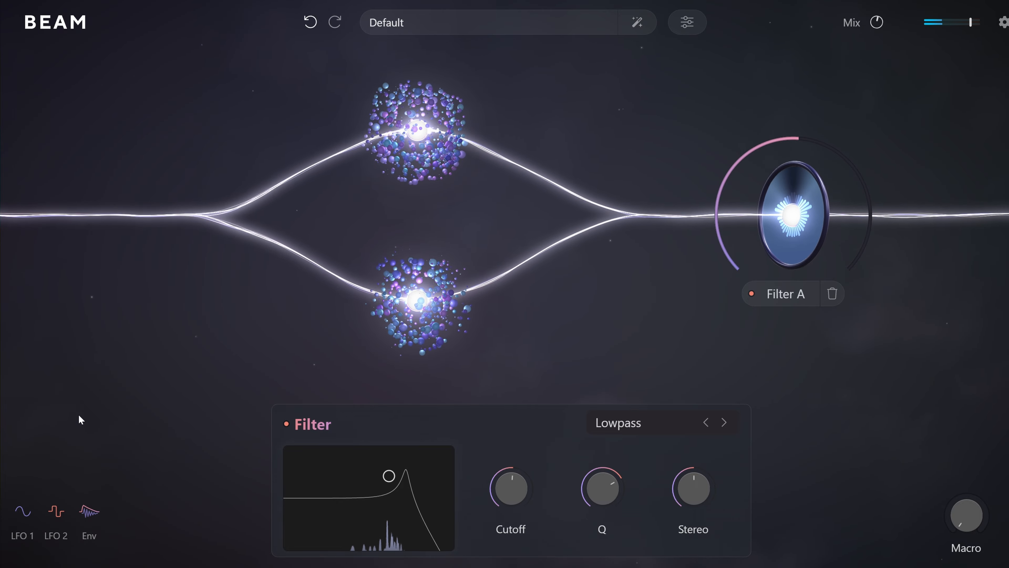
Change LFO 1 from the Sine shape to a smooth waveform with three peaks from the shape library
{"action": "left_click", "coordinate": [148, 544]}
{"action": "left_click", "coordinate": [21, 514]}
{"action": "left_click", "coordinate": [49, 314]}
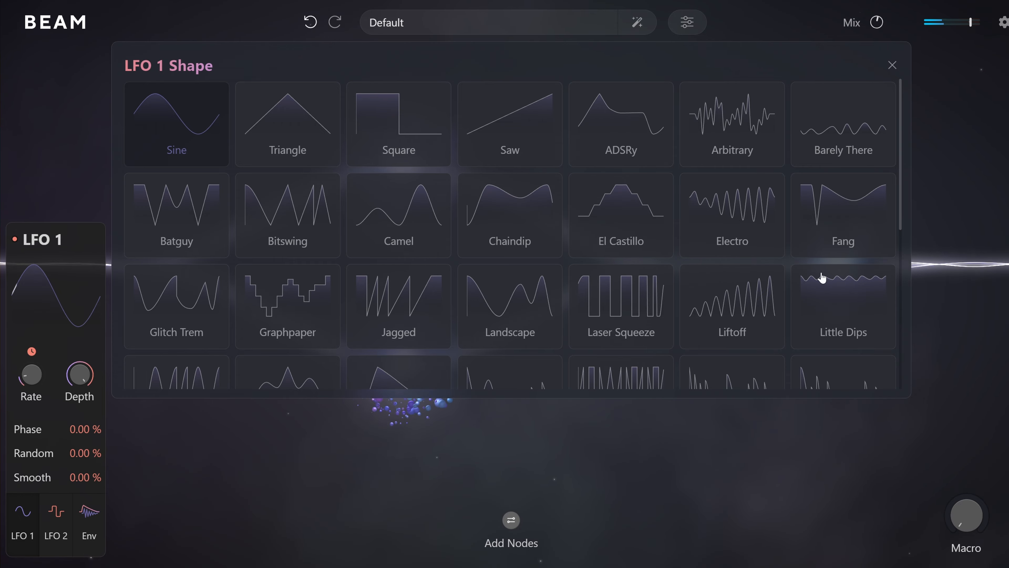
{"action": "left_click_drag", "start_coordinate": [907, 185], "coordinate": [923, 361]}
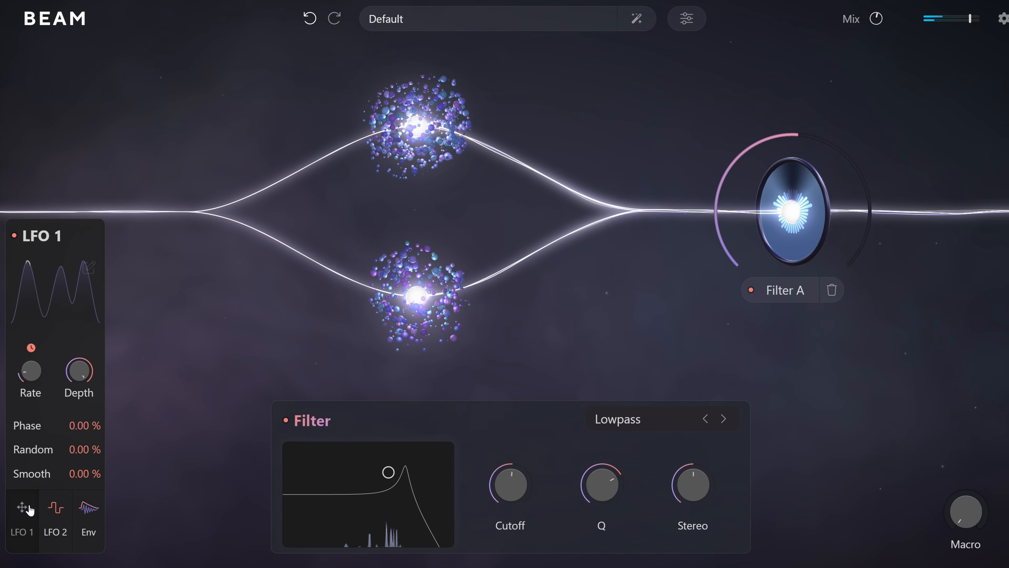
Assign LFO 1 to the filter's Cutoff and soften the modulation with a lower Q and LFO Depth
{"action": "left_click_drag", "start_coordinate": [23, 506], "coordinate": [512, 492]}
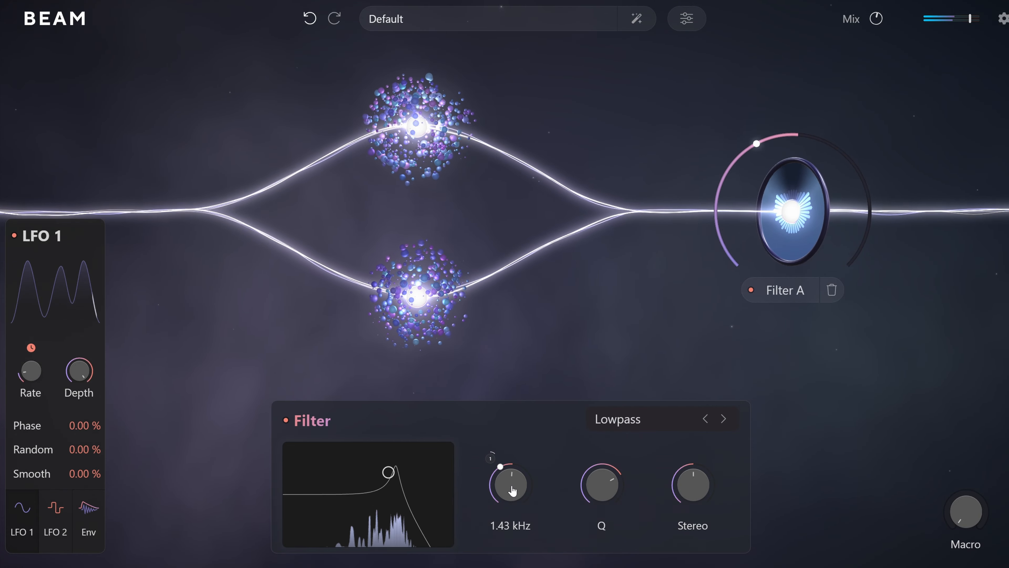
{"action": "left_click_drag", "start_coordinate": [595, 476], "coordinate": [587, 483]}
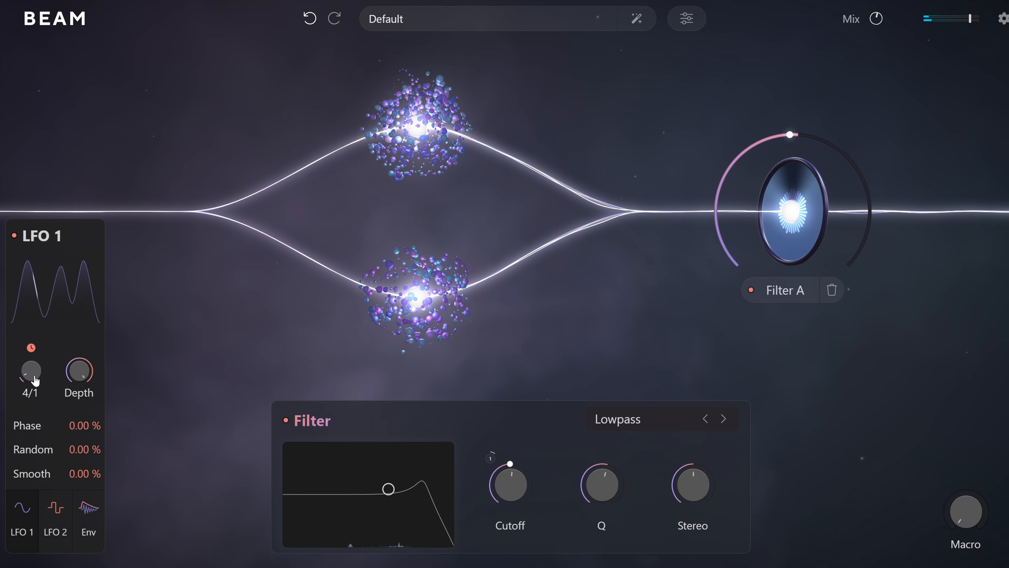
{"action": "left_click_drag", "start_coordinate": [35, 381], "coordinate": [42, 405]}
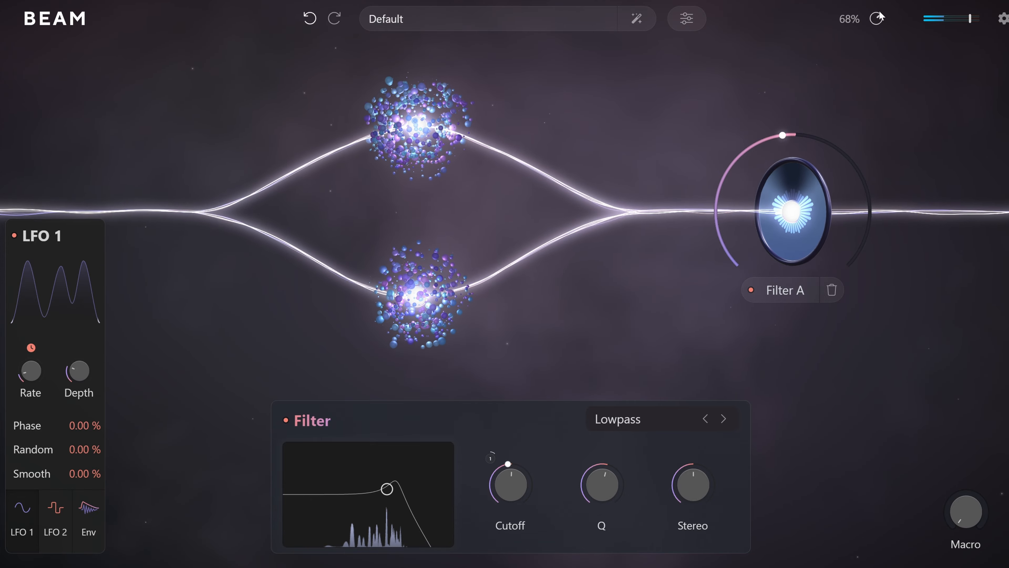
Add a Space node on the shared path after the filter
{"action": "left_click", "coordinate": [843, 507]}
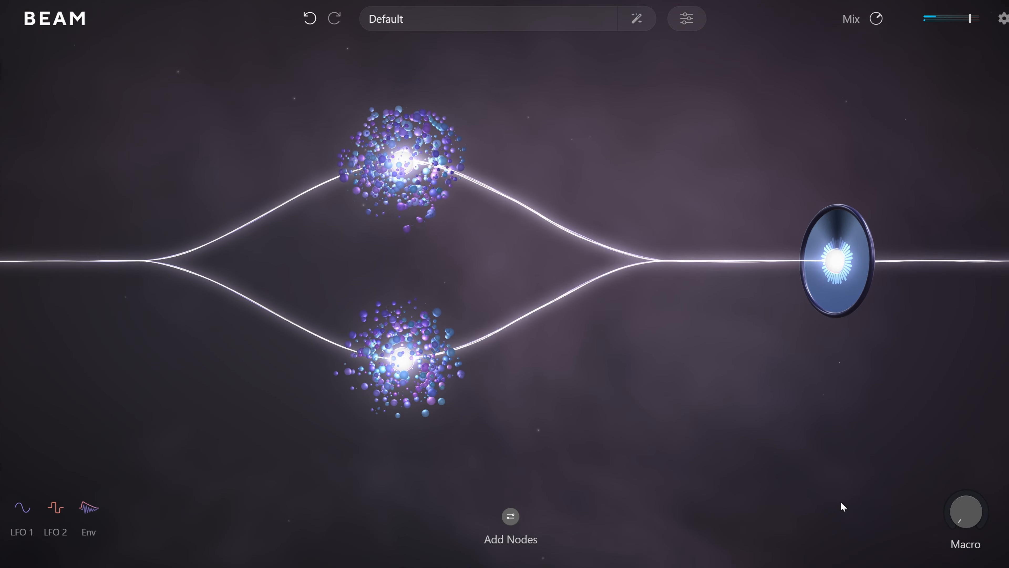
{"action": "left_click", "coordinate": [511, 514]}
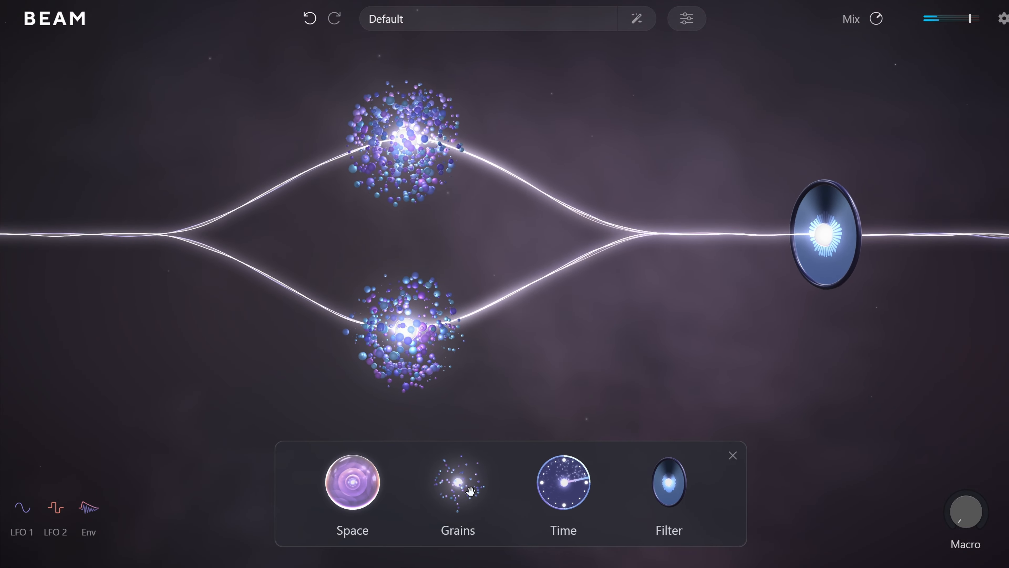
{"action": "left_click_drag", "start_coordinate": [342, 499], "coordinate": [930, 248]}
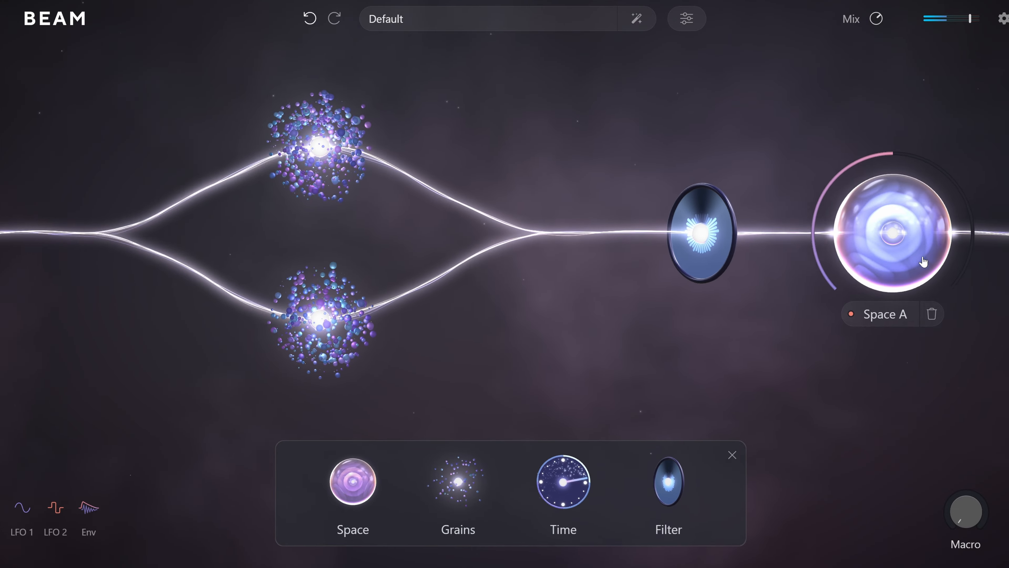
Set the Space A reverb's Mix to 25.3 % and its Stretch to about 33.8 %
{"action": "left_click", "coordinate": [877, 238]}
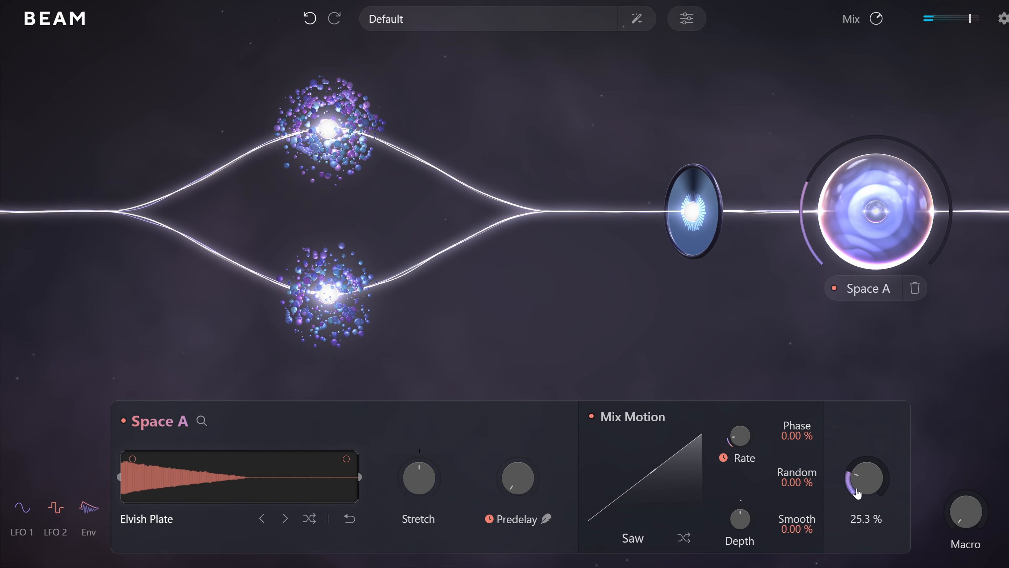
{"action": "left_click_drag", "start_coordinate": [424, 507], "coordinate": [415, 505]}
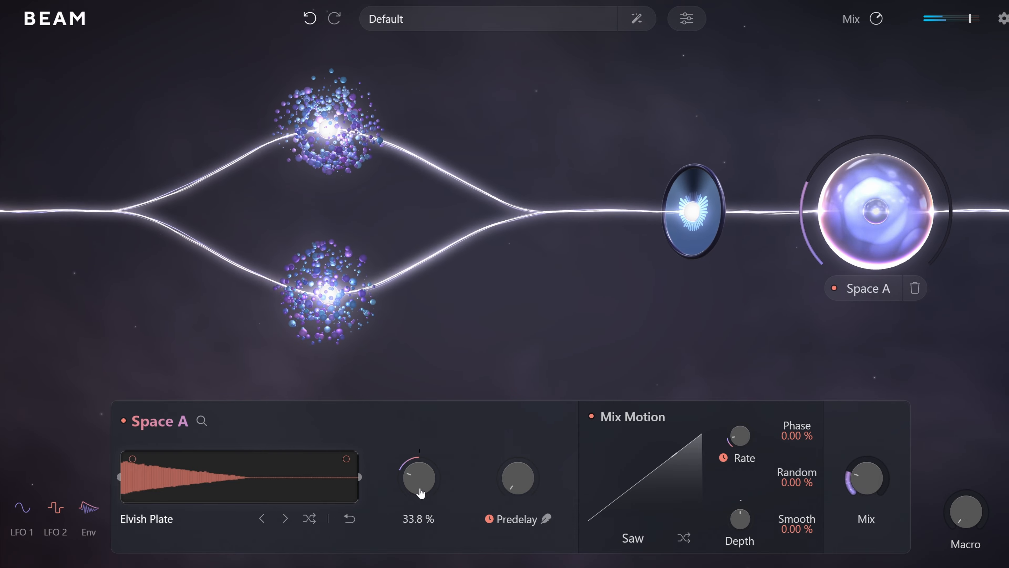
{"action": "left_click_drag", "start_coordinate": [420, 492], "coordinate": [420, 493]}
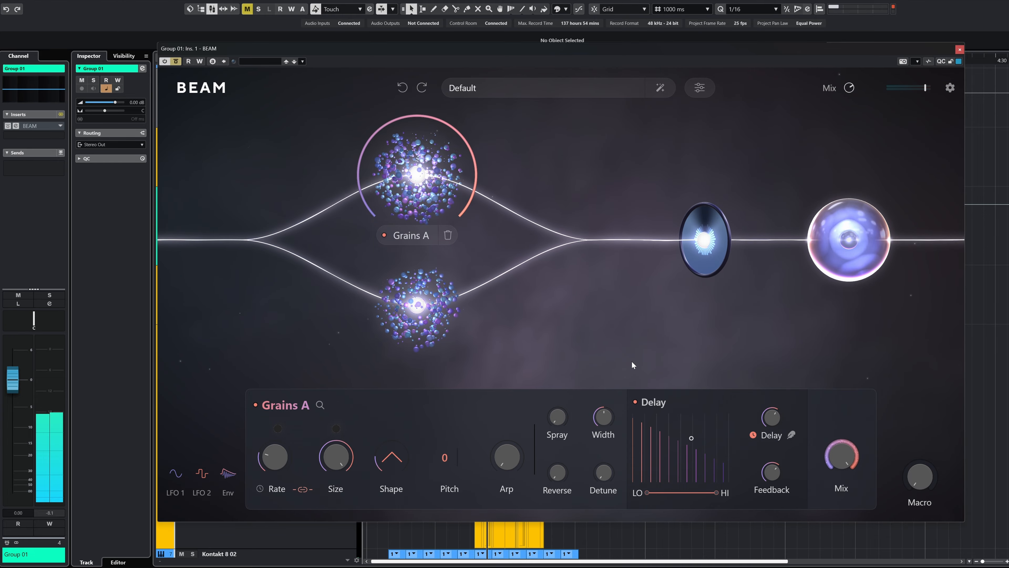
Compare the bypassed and processed sound while raising the plugin's output level to 9.53 dB
{"action": "left_click", "coordinate": [177, 62]}
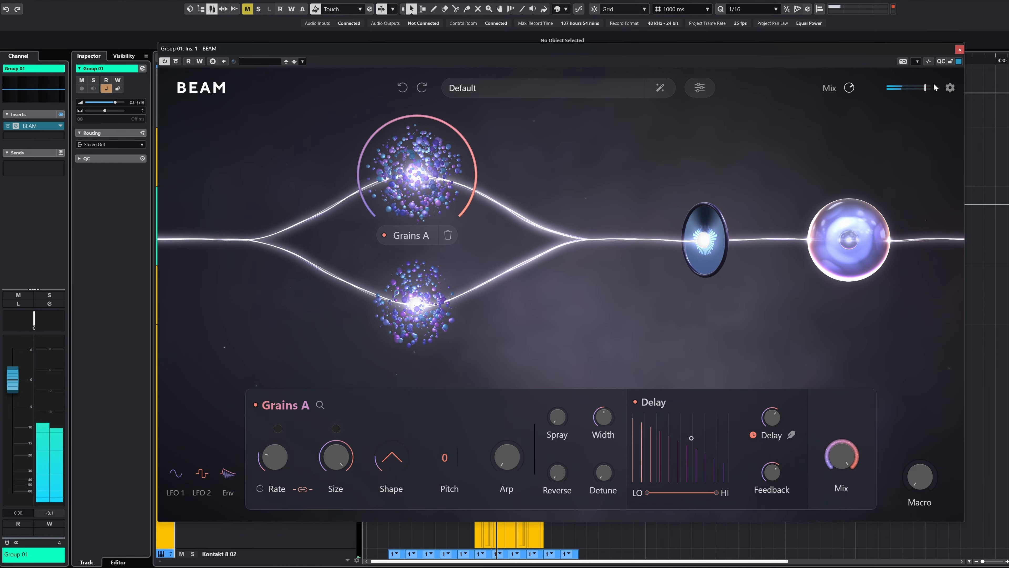
{"action": "left_click_drag", "start_coordinate": [928, 90], "coordinate": [929, 91]}
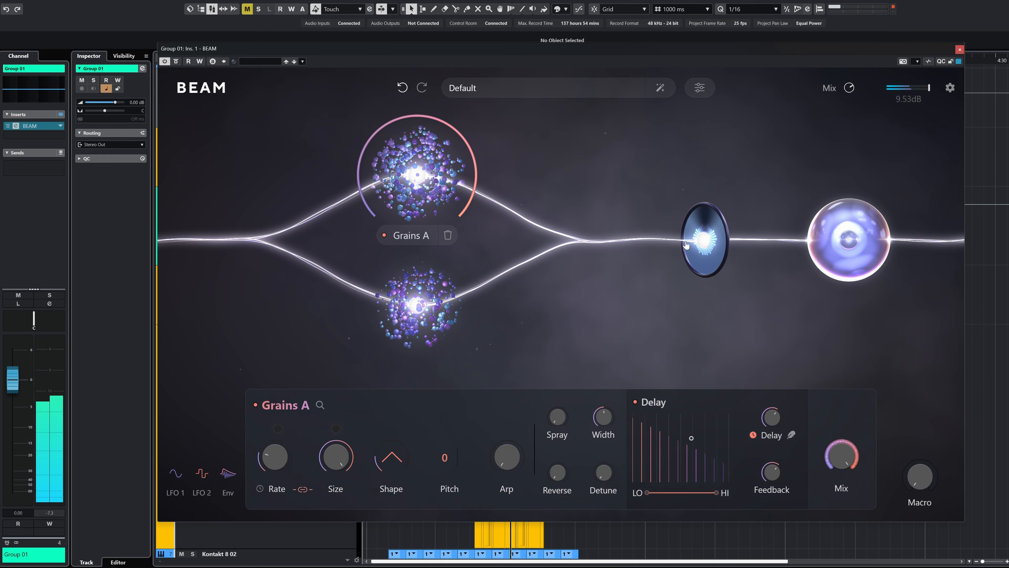
{"action": "left_click", "coordinate": [176, 61]}
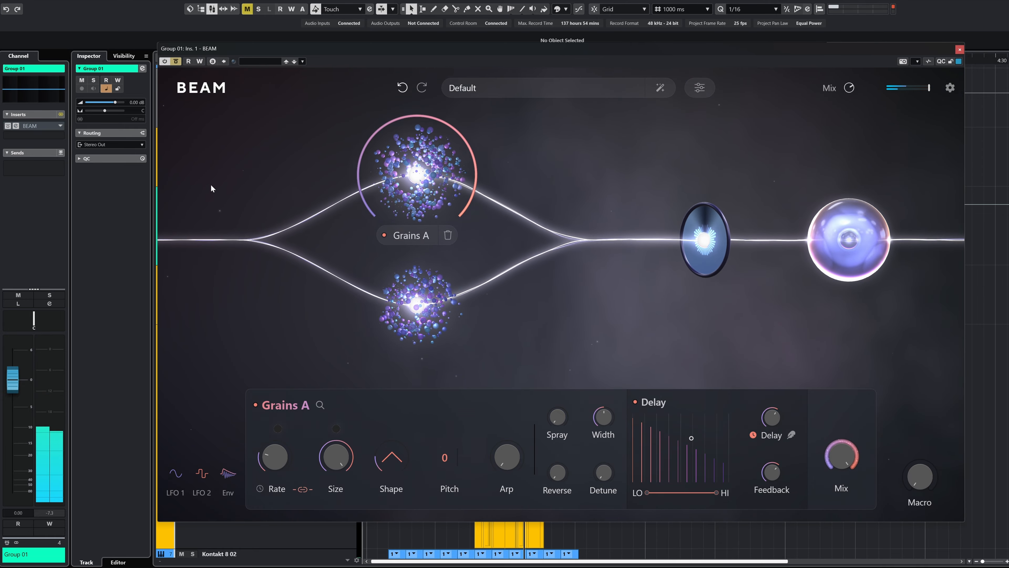
{"action": "left_click", "coordinate": [176, 62]}
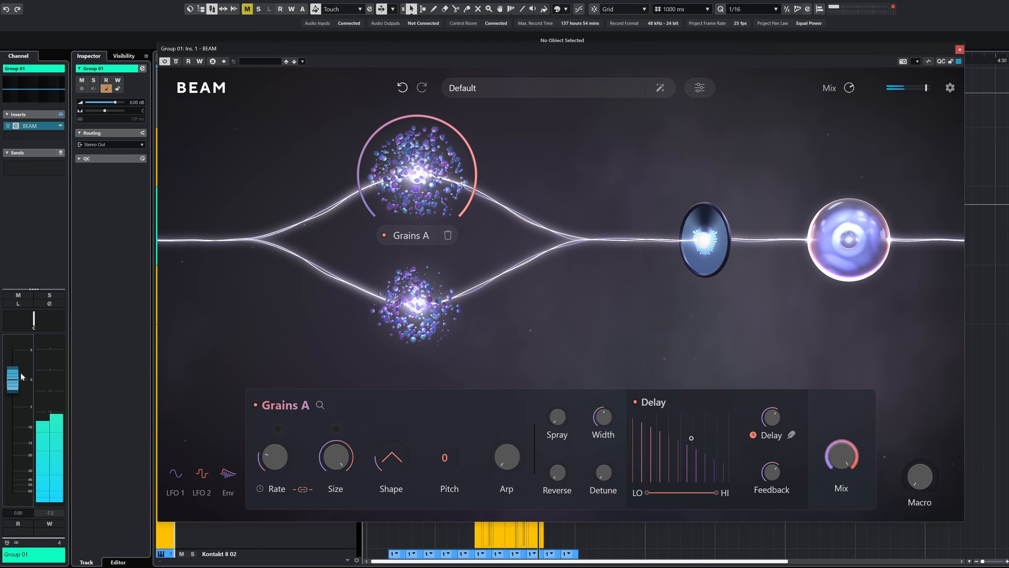
Raise the Group 01 channel fader to 4.77 dB and compare the bypassed and processed sound
{"action": "left_click_drag", "start_coordinate": [18, 385], "coordinate": [29, 360]}
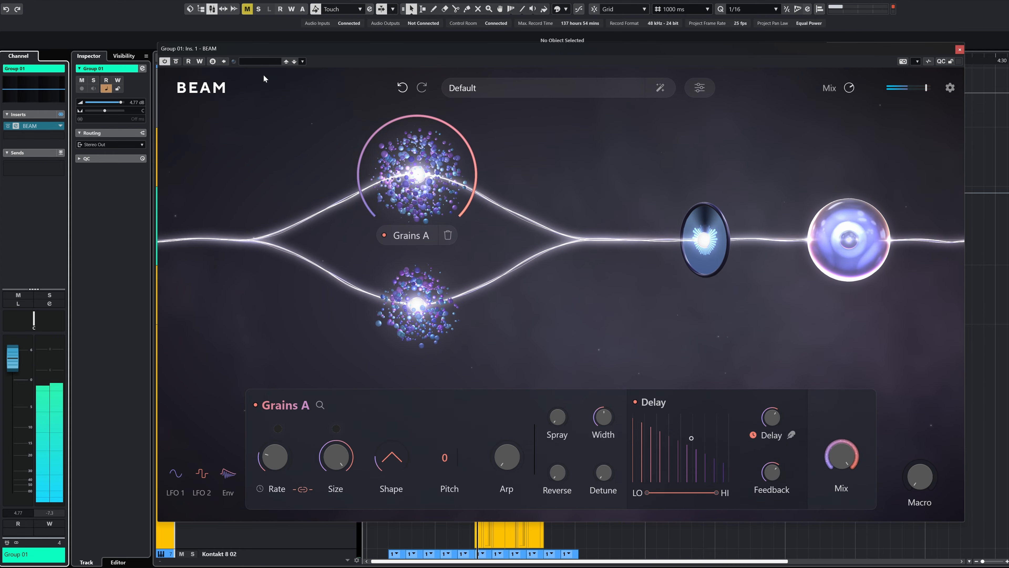
{"action": "left_click", "coordinate": [176, 61]}
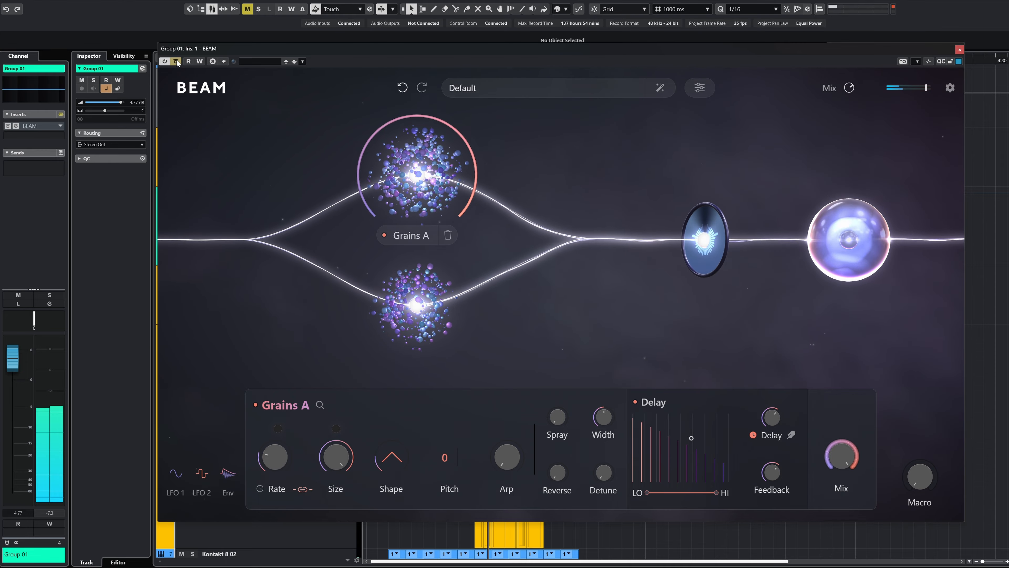
{"action": "left_click", "coordinate": [177, 62]}
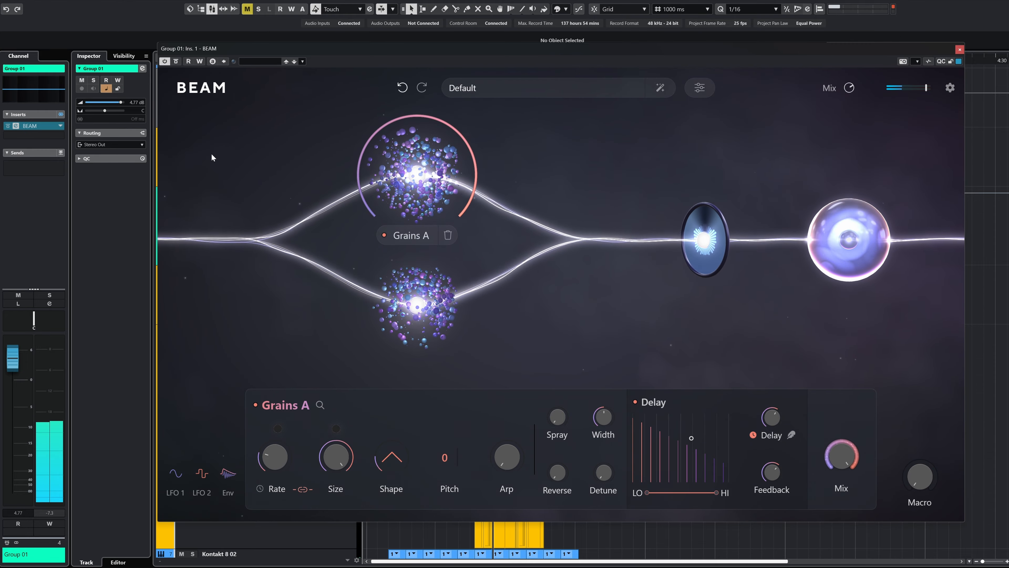
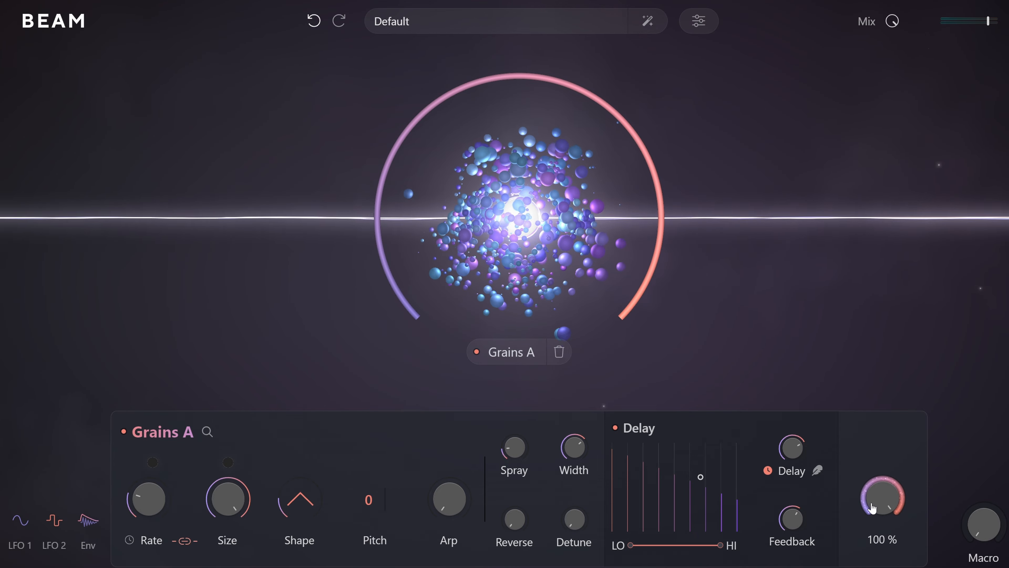
Lower the Grains A node's Mix to a little under half
{"action": "mouse_move", "coordinate": [871, 509]}
{"action": "left_mouse_down"}
{"action": "mouse_move", "coordinate": [861, 518]}
{"action": "mouse_move", "coordinate": [876, 525]}
{"action": "left_mouse_up"}
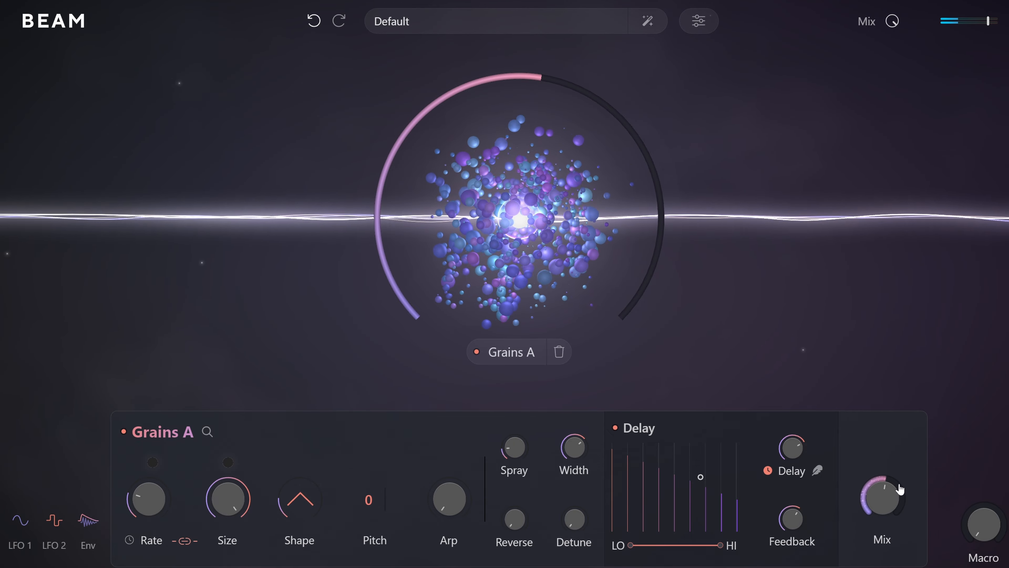
{"action": "mouse_move", "coordinate": [897, 487]}
{"action": "left_mouse_down"}
{"action": "mouse_move", "coordinate": [892, 511]}
{"action": "mouse_move", "coordinate": [909, 485]}
{"action": "left_mouse_up"}
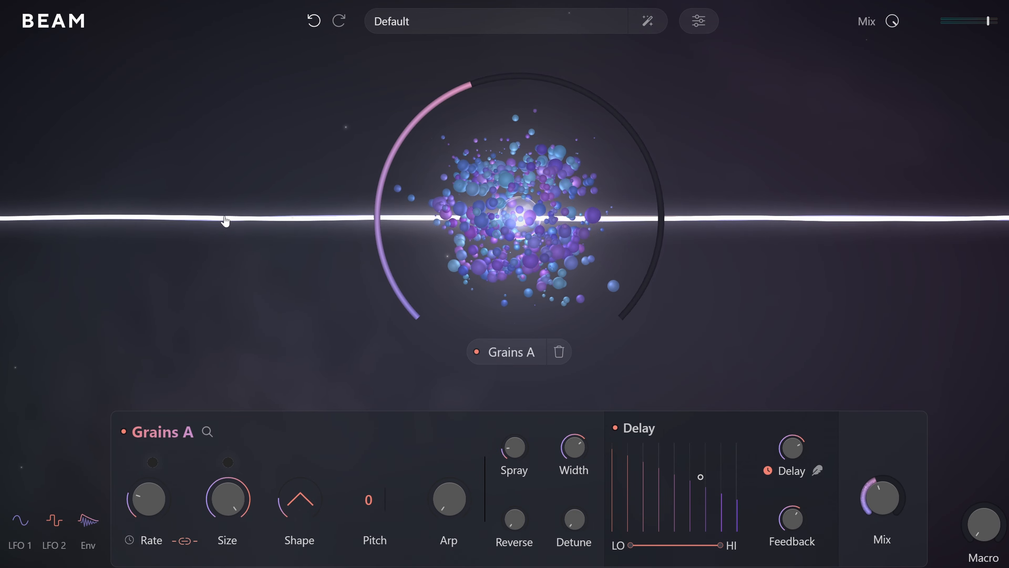
{"action": "left_click", "coordinate": [53, 294]}
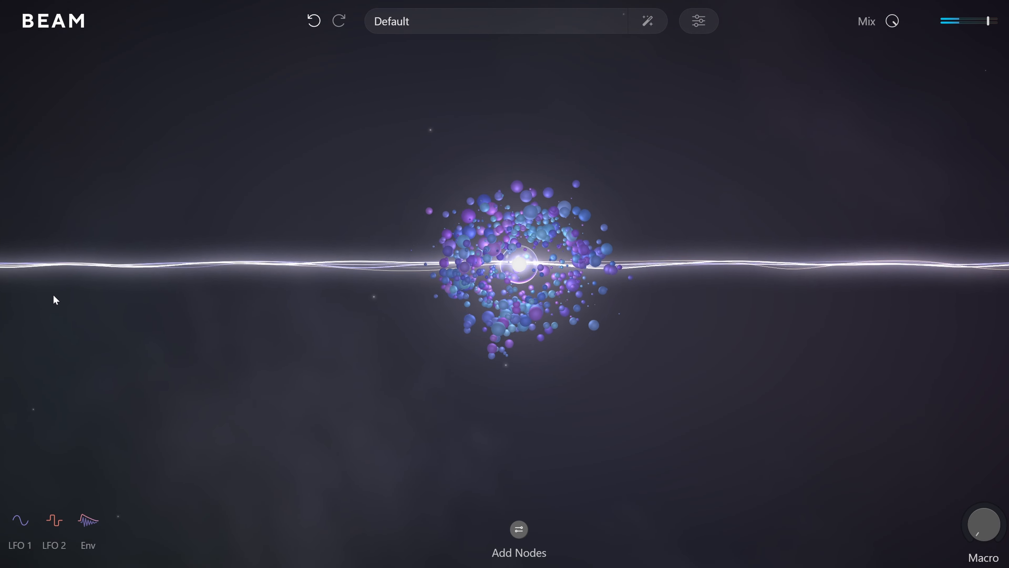
Split the signal path to create a second parallel branch below the Grains A node
{"action": "left_click", "coordinate": [292, 266]}
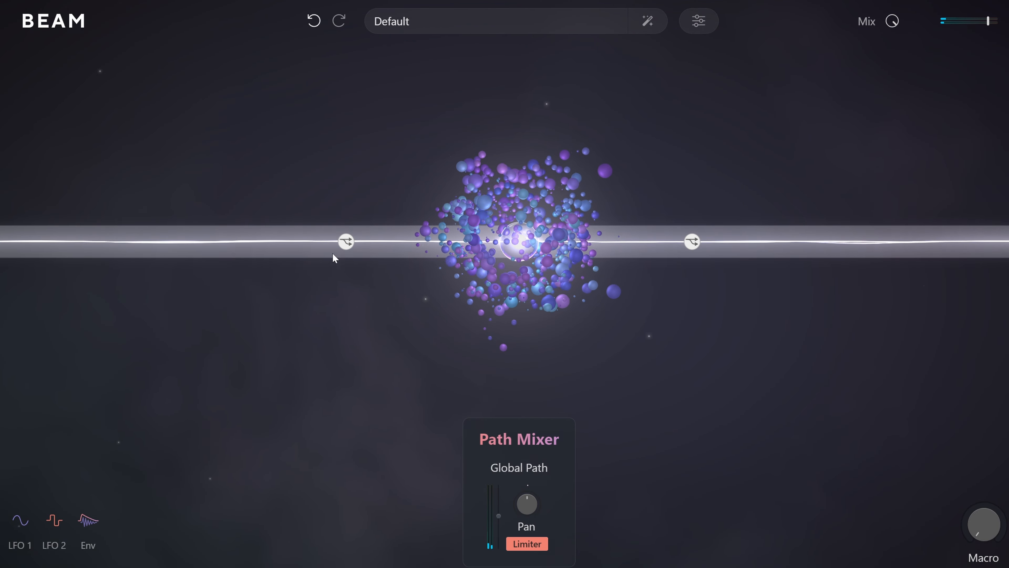
{"action": "left_click_drag", "start_coordinate": [325, 395], "coordinate": [696, 269]}
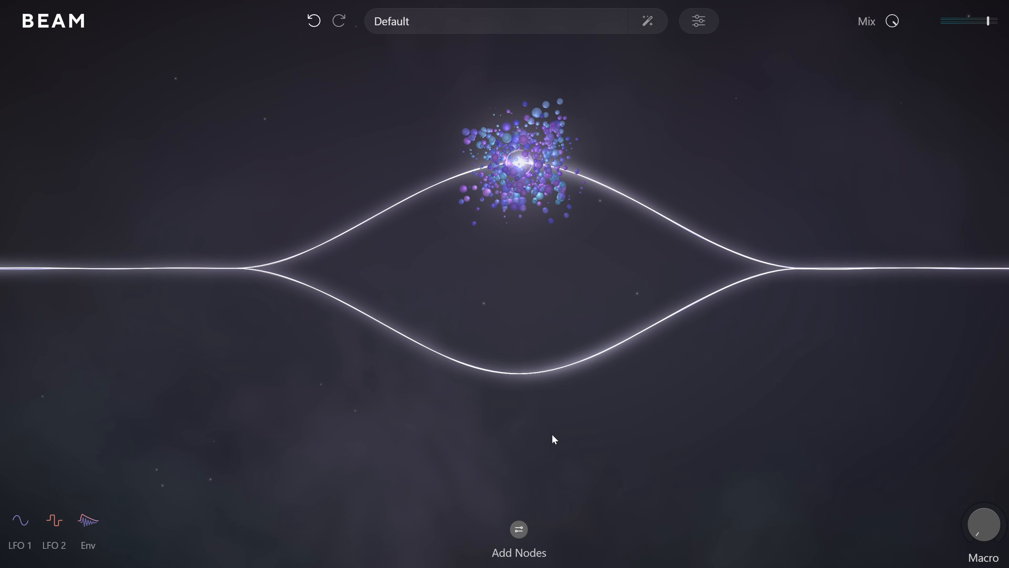
{"action": "left_click", "coordinate": [519, 372]}
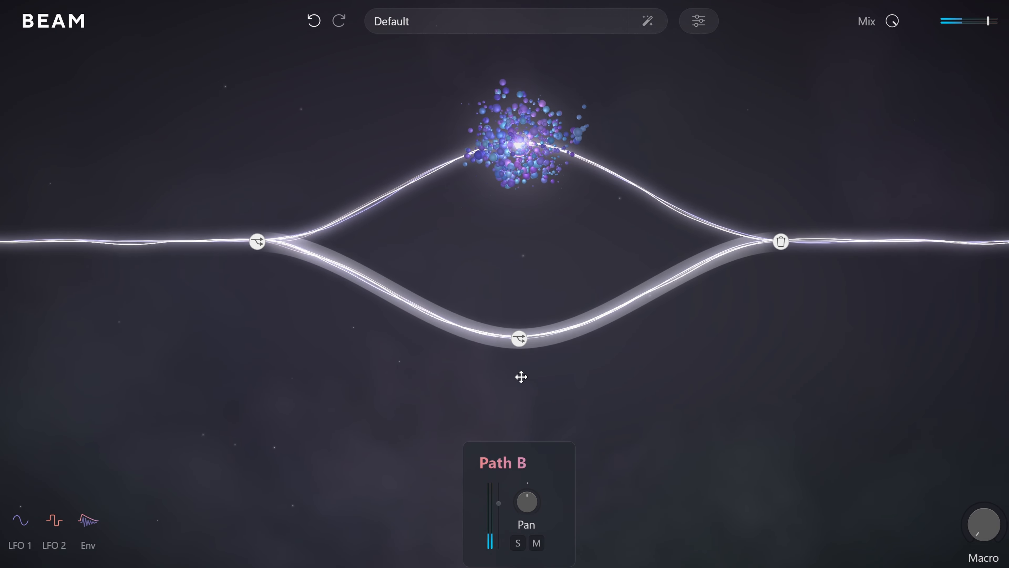
{"action": "left_click", "coordinate": [519, 386]}
Add a Space node to the empty lower branch, turn its Mix fully up and raise its Stretch
{"action": "left_click", "coordinate": [518, 529]}
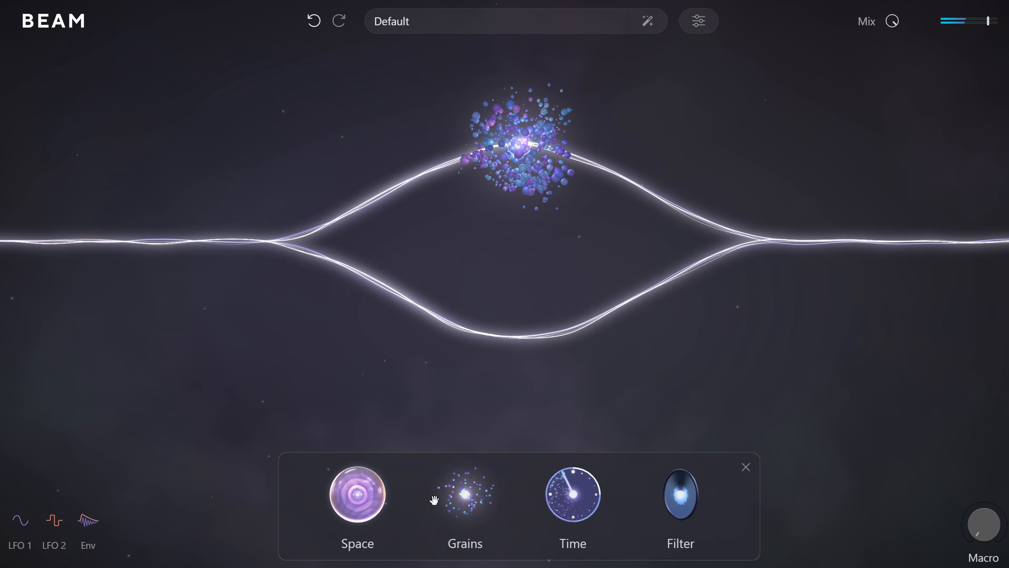
{"action": "left_click_drag", "start_coordinate": [363, 496], "coordinate": [526, 358]}
{"action": "left_click", "coordinate": [526, 357]}
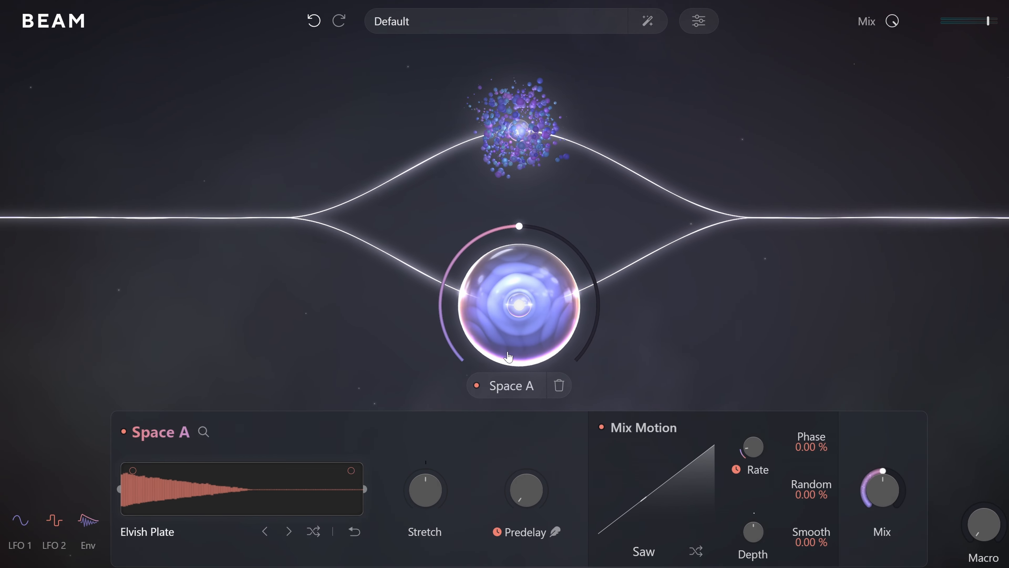
{"action": "left_click_drag", "start_coordinate": [441, 427], "coordinate": [455, 380]}
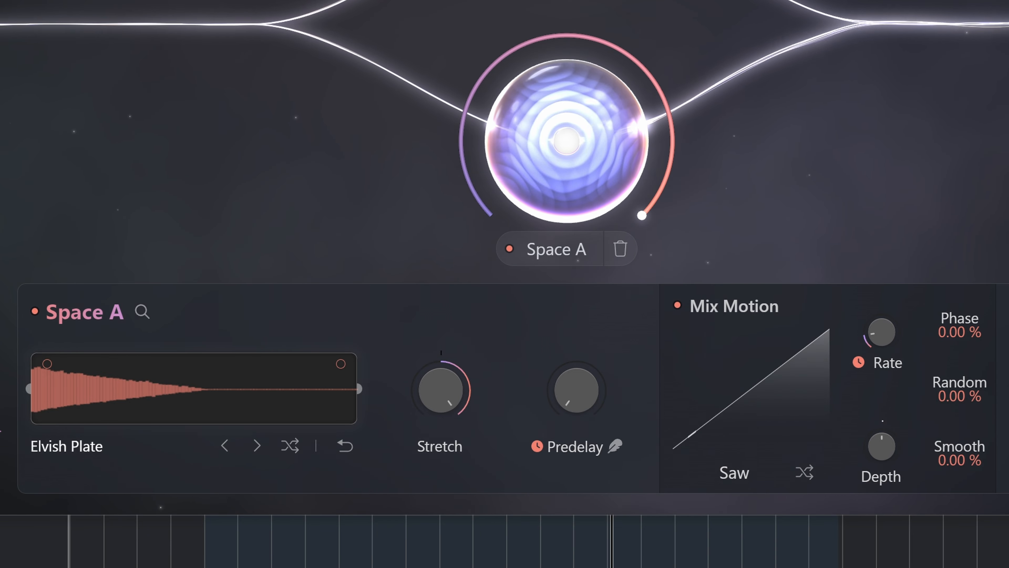
{"action": "key", "text": "Escape"}
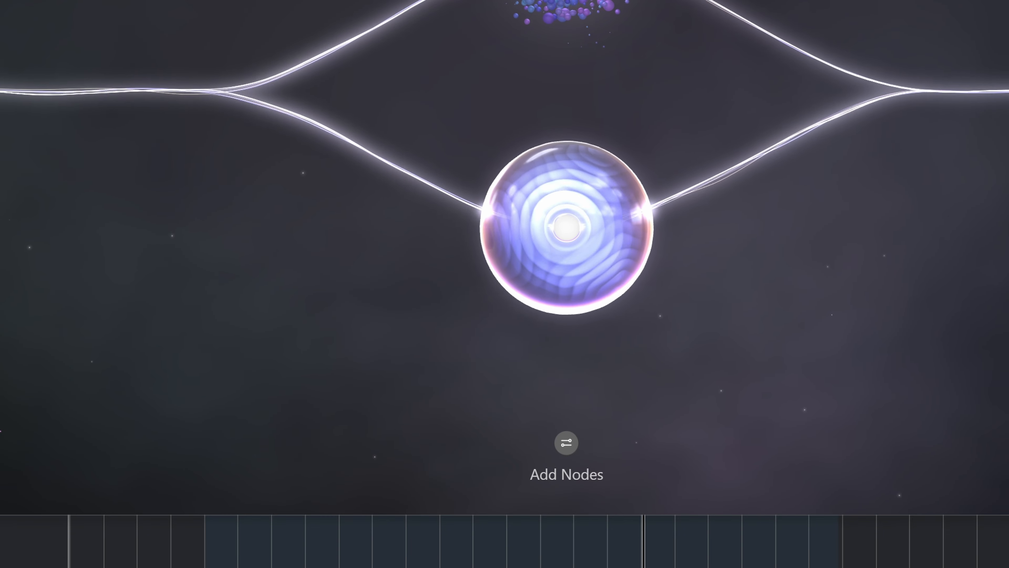
{"action": "left_click", "coordinate": [570, 261]}
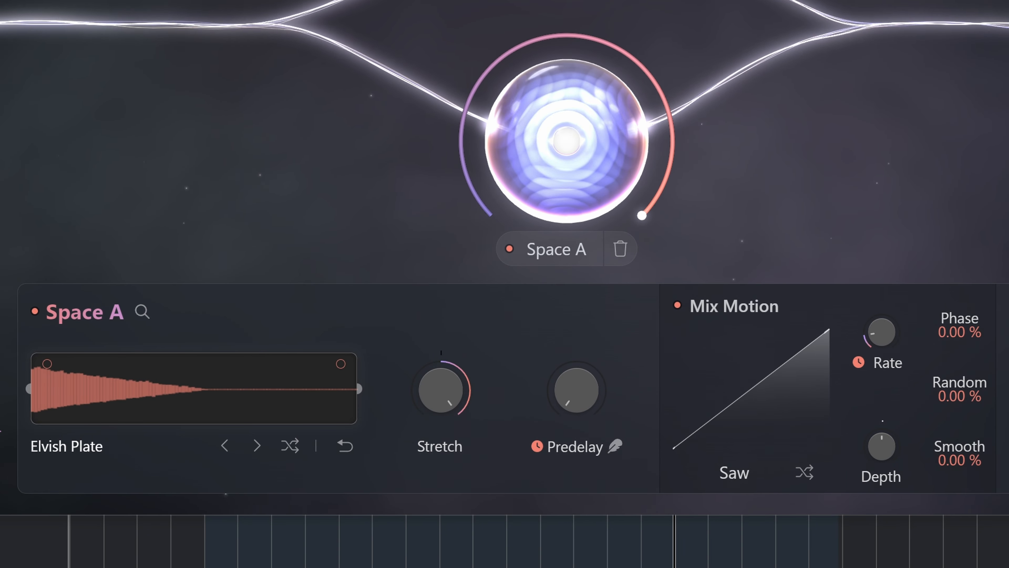
{"action": "left_click", "coordinate": [147, 163]}
Add a Filter node on the lower branch ahead of the Space A node
{"action": "mouse_move", "coordinate": [379, 162]}
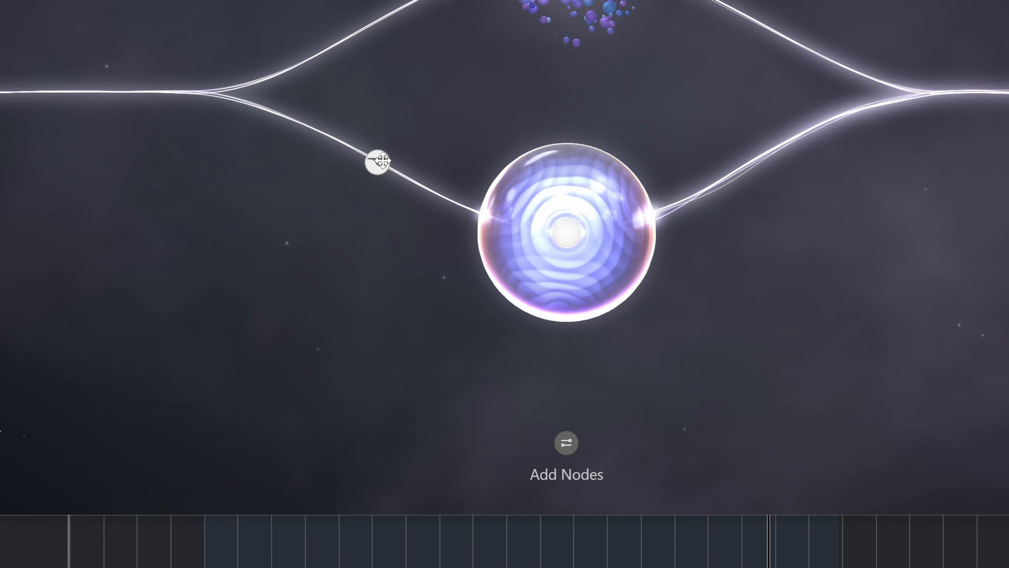
{"action": "left_click", "coordinate": [568, 444]}
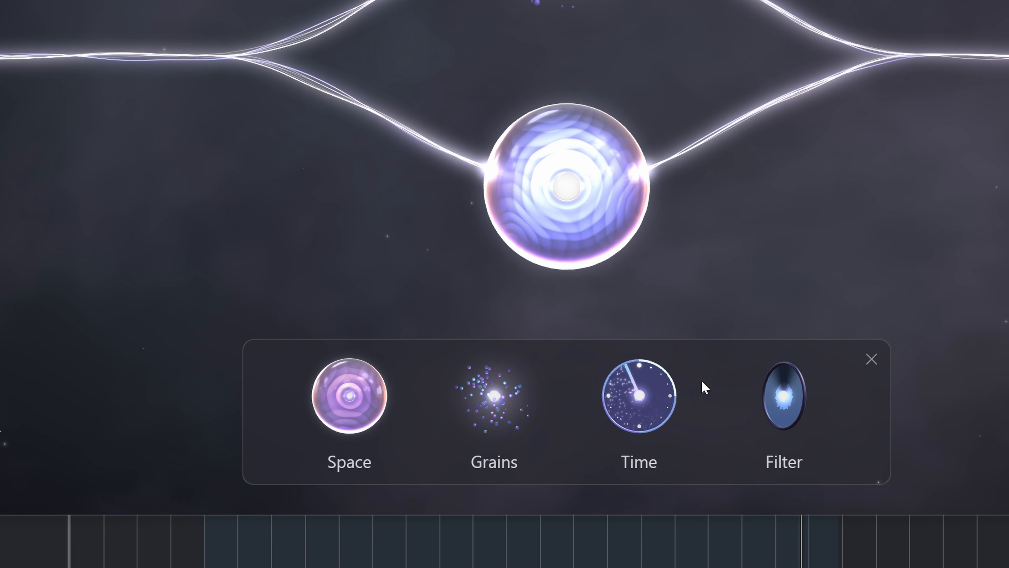
{"action": "left_click_drag", "start_coordinate": [784, 396], "coordinate": [417, 186]}
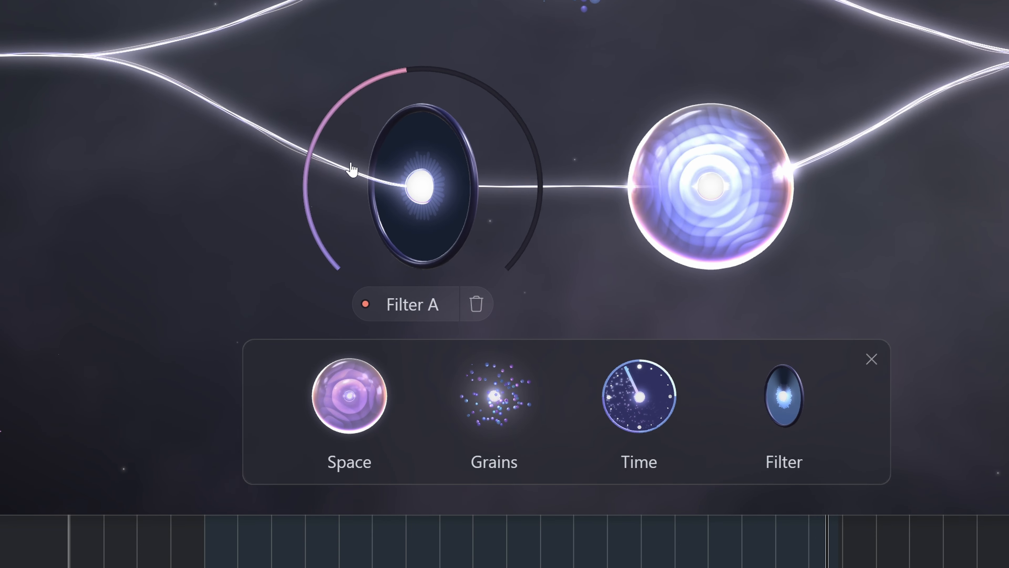
Adjust Filter A's Lowpass curve, with Cutoff slightly above the midpoint and Q around the middle
{"action": "left_click", "coordinate": [417, 225]}
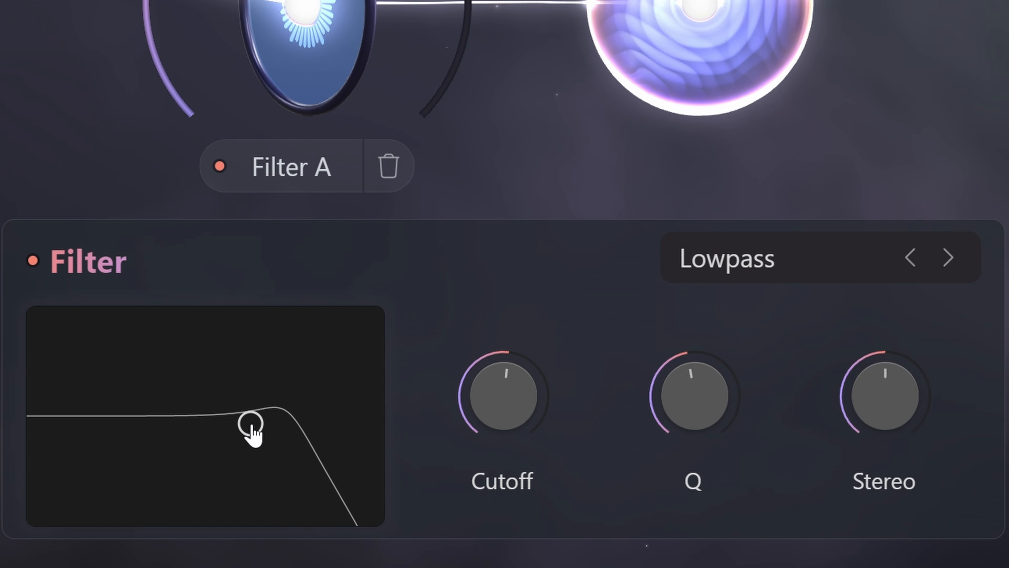
{"action": "mouse_move", "coordinate": [218, 439]}
{"action": "left_mouse_down"}
{"action": "mouse_move", "coordinate": [218, 410]}
{"action": "mouse_move", "coordinate": [215, 420]}
{"action": "left_mouse_up"}
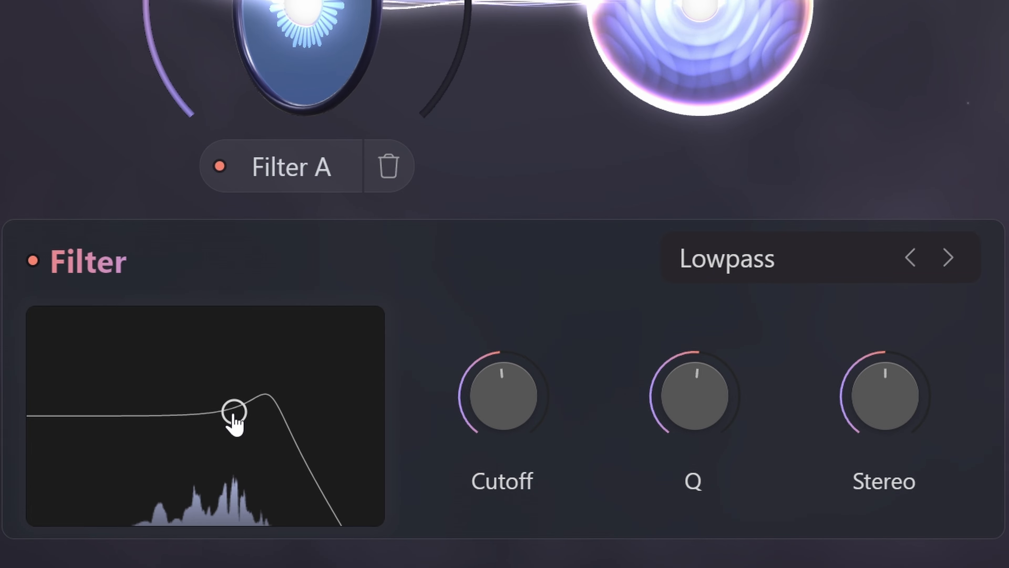
{"action": "left_click_drag", "start_coordinate": [231, 417], "coordinate": [250, 424]}
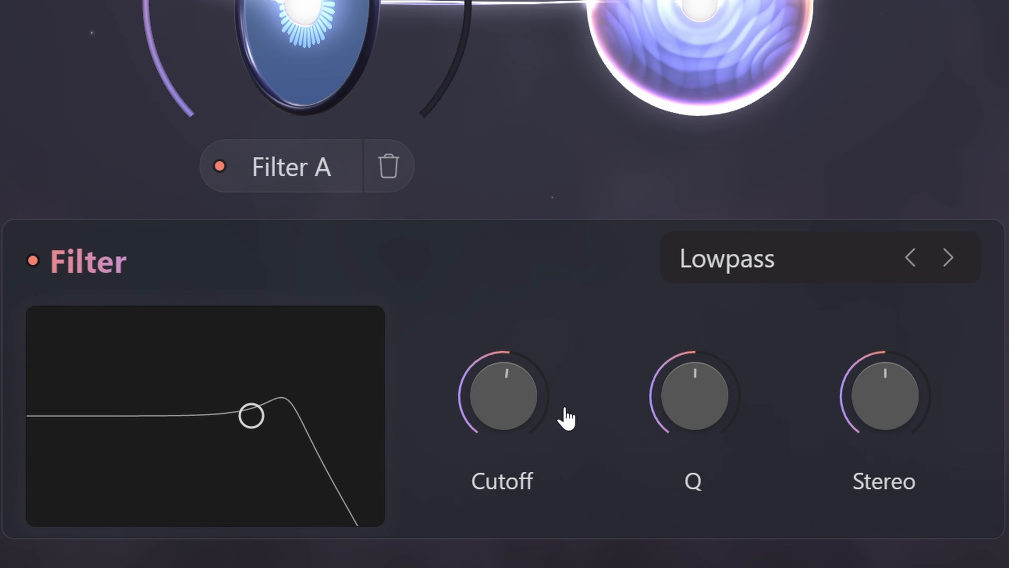
{"action": "left_click_drag", "start_coordinate": [485, 395], "coordinate": [489, 391]}
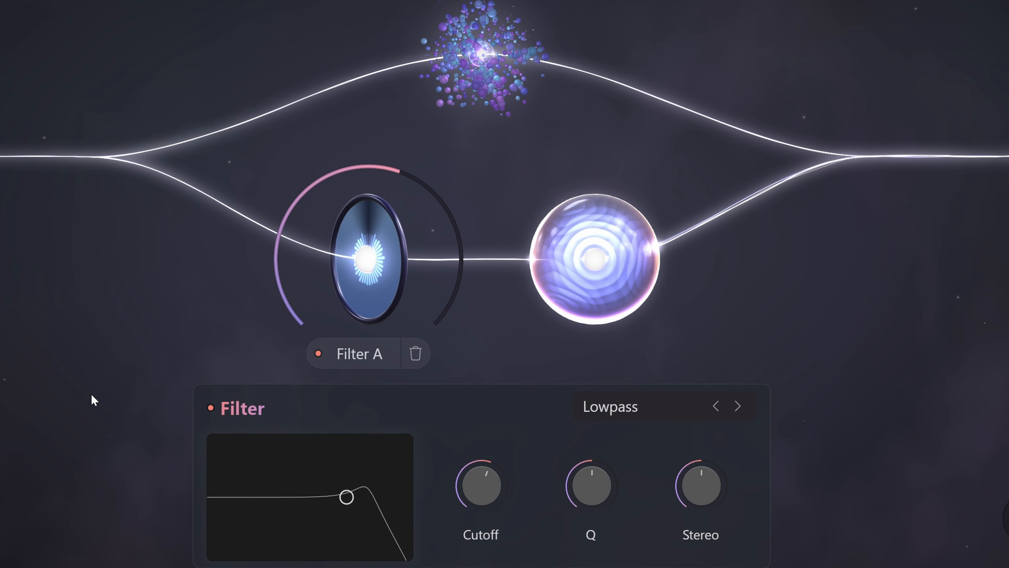
{"action": "left_click", "coordinate": [92, 399]}
Lower the Path B level to -4 dB in the Path Mixer
{"action": "mouse_move", "coordinate": [33, 219]}
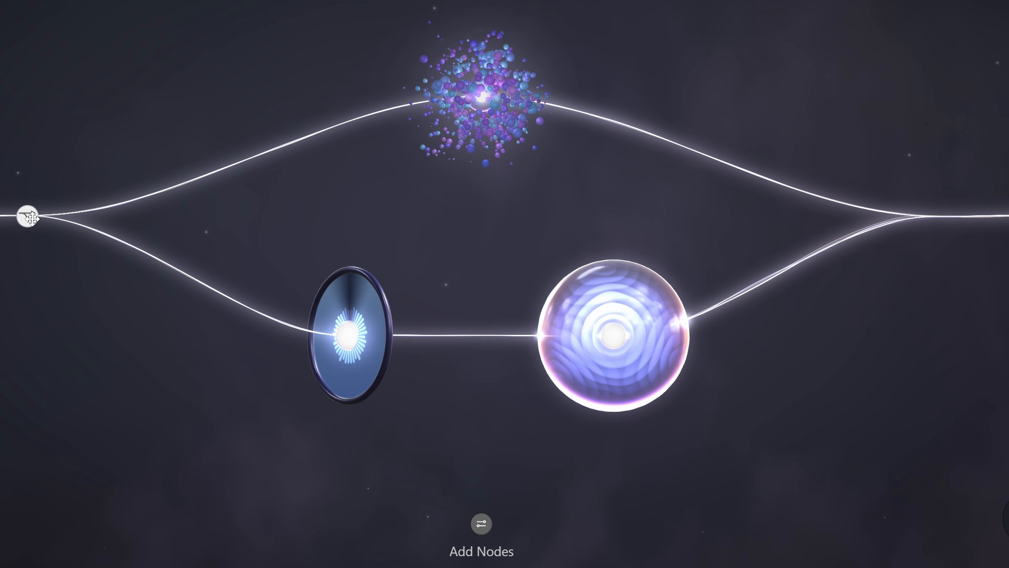
{"action": "left_click", "coordinate": [28, 217]}
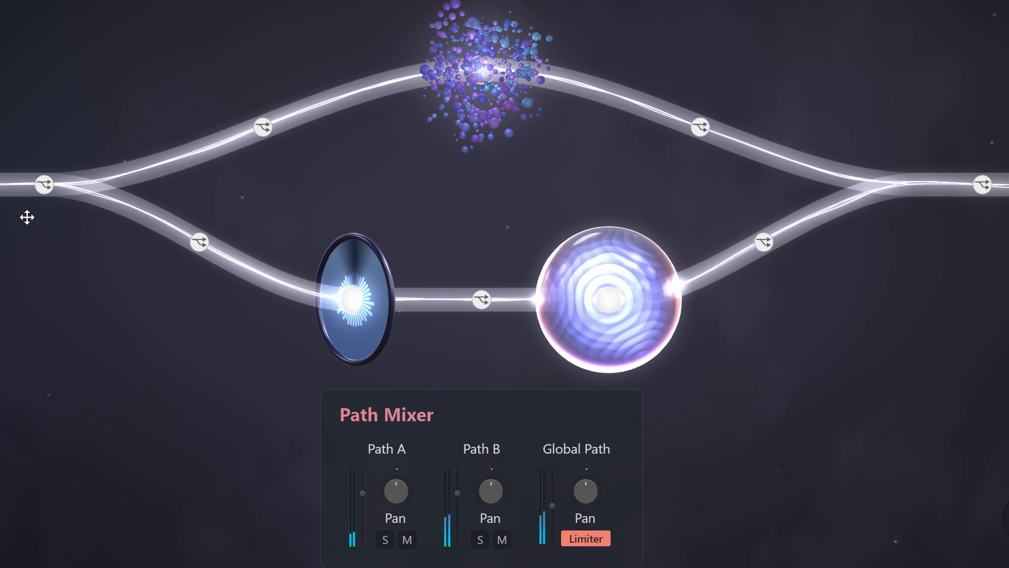
{"action": "left_click_drag", "start_coordinate": [458, 500], "coordinate": [452, 513]}
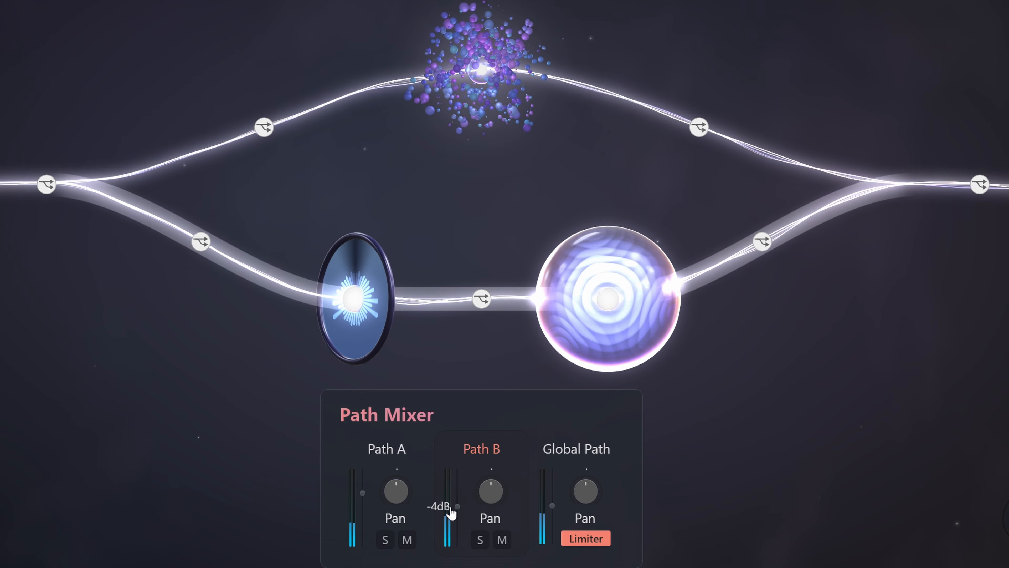
{"action": "left_click", "coordinate": [58, 388]}
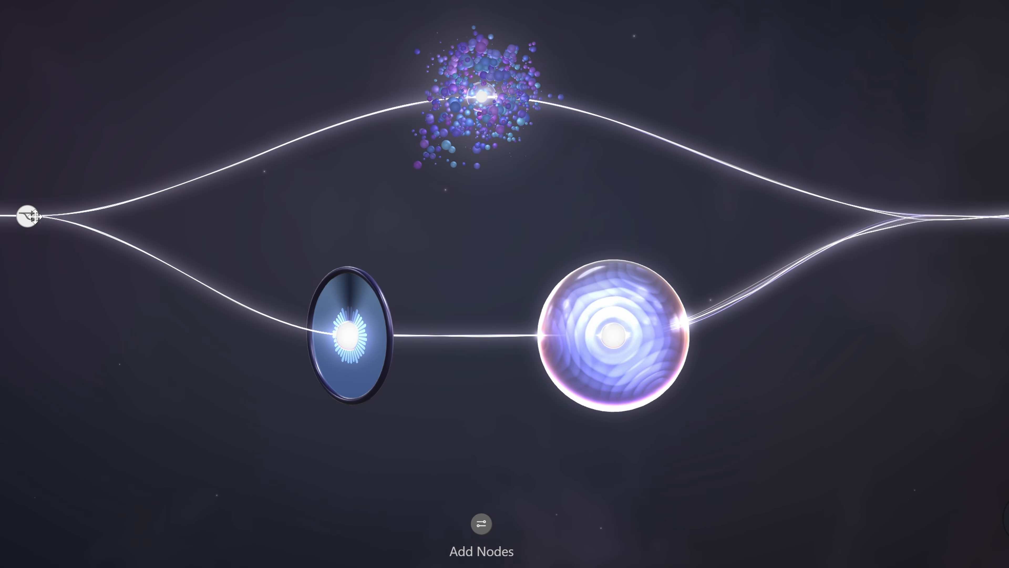
Create a third parallel branch carrying a Time node and shorten that node's Duration
{"action": "left_click_drag", "start_coordinate": [35, 216], "coordinate": [949, 311]}
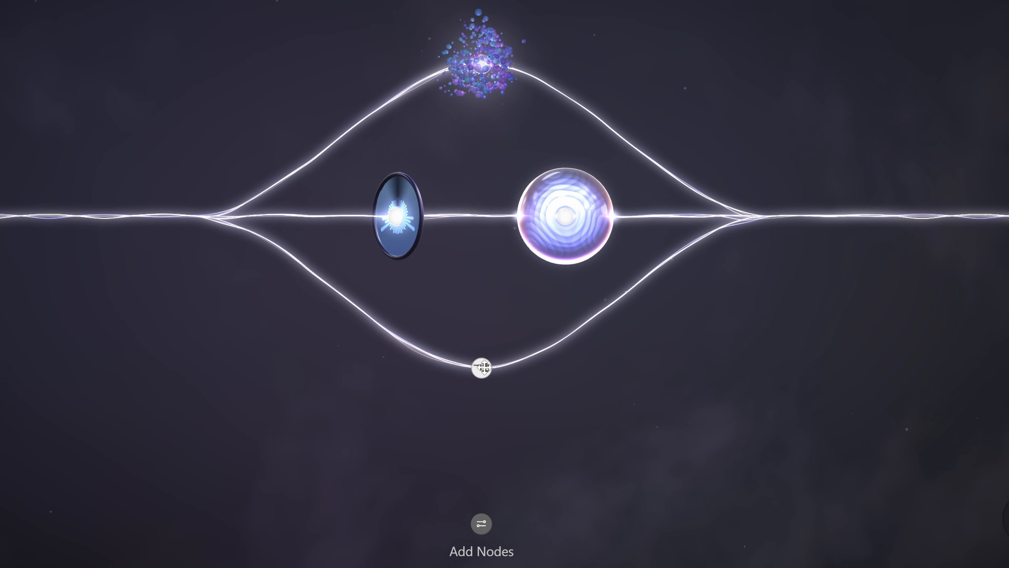
{"action": "left_click", "coordinate": [482, 367]}
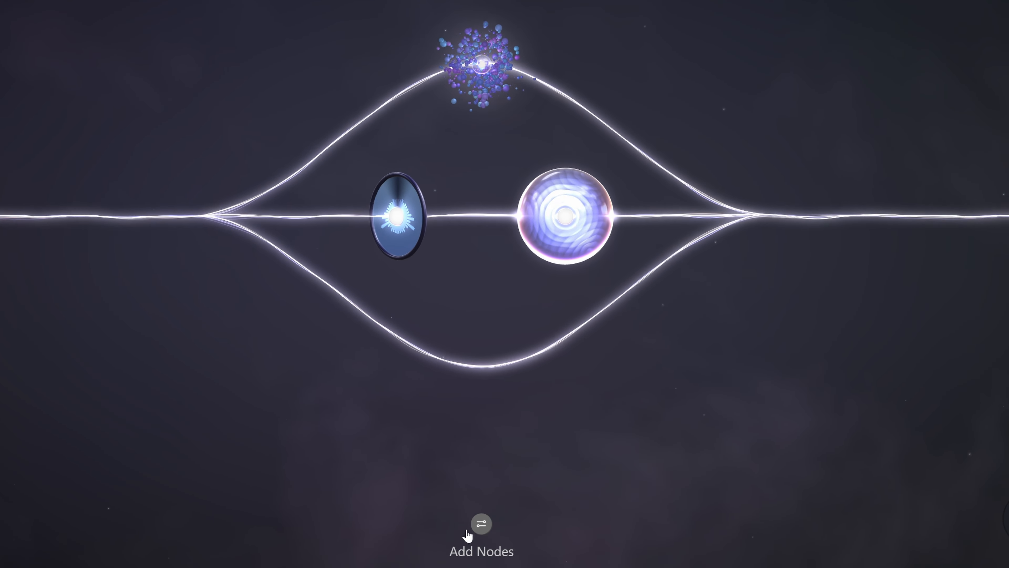
{"action": "left_click", "coordinate": [477, 524]}
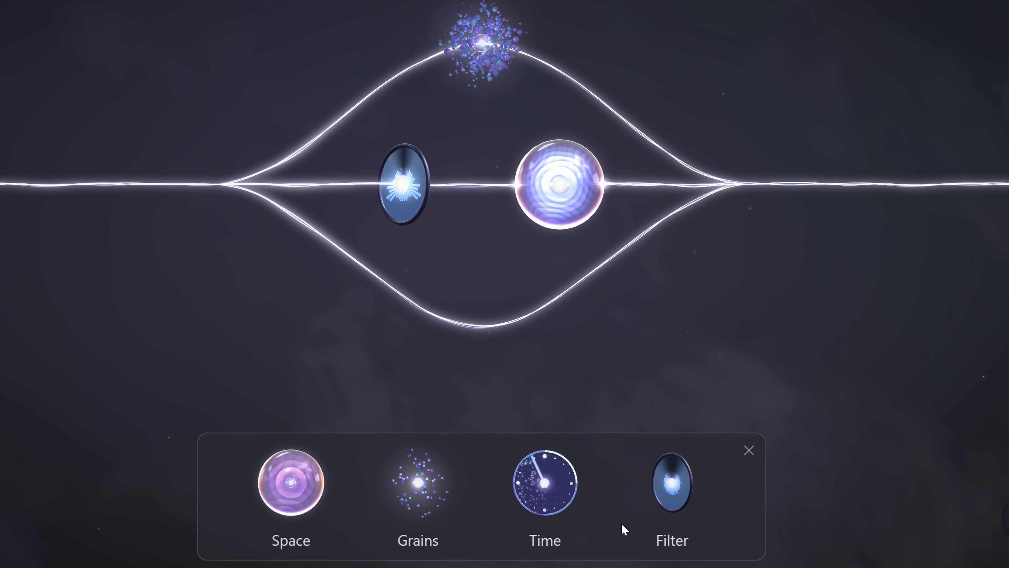
{"action": "left_click_drag", "start_coordinate": [545, 492], "coordinate": [481, 327]}
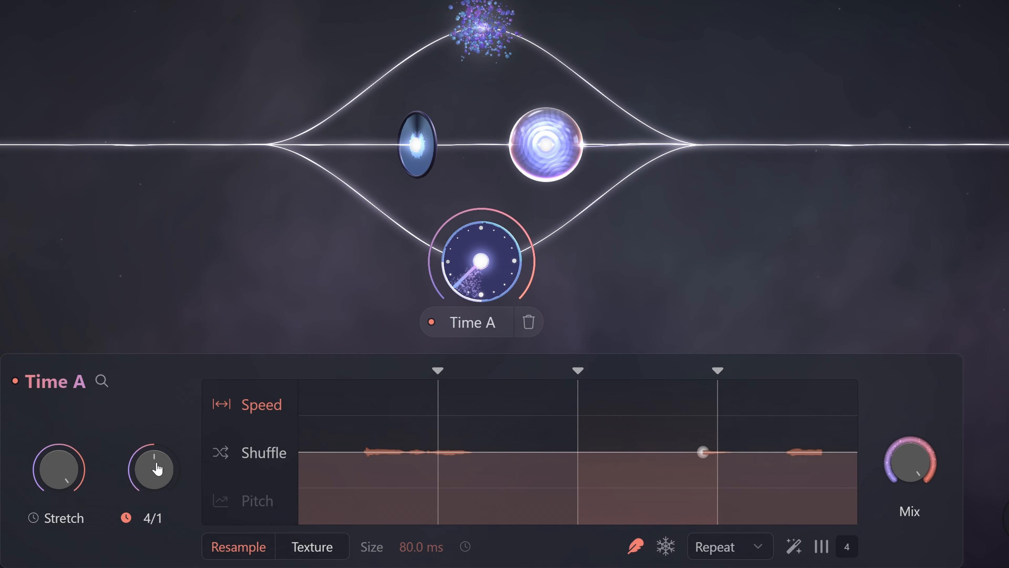
{"action": "left_click_drag", "start_coordinate": [157, 469], "coordinate": [158, 488]}
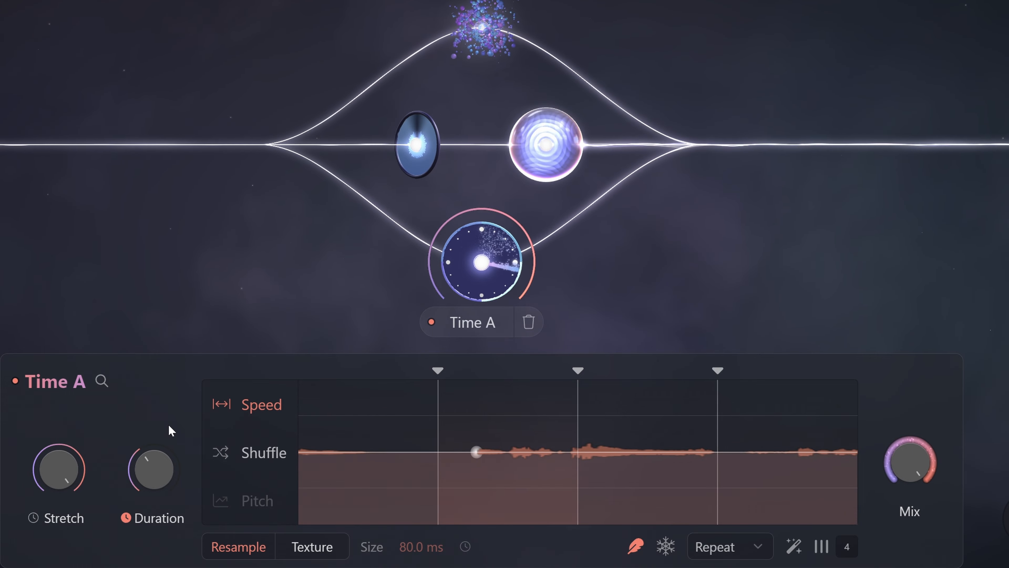
{"action": "left_click", "coordinate": [232, 307]}
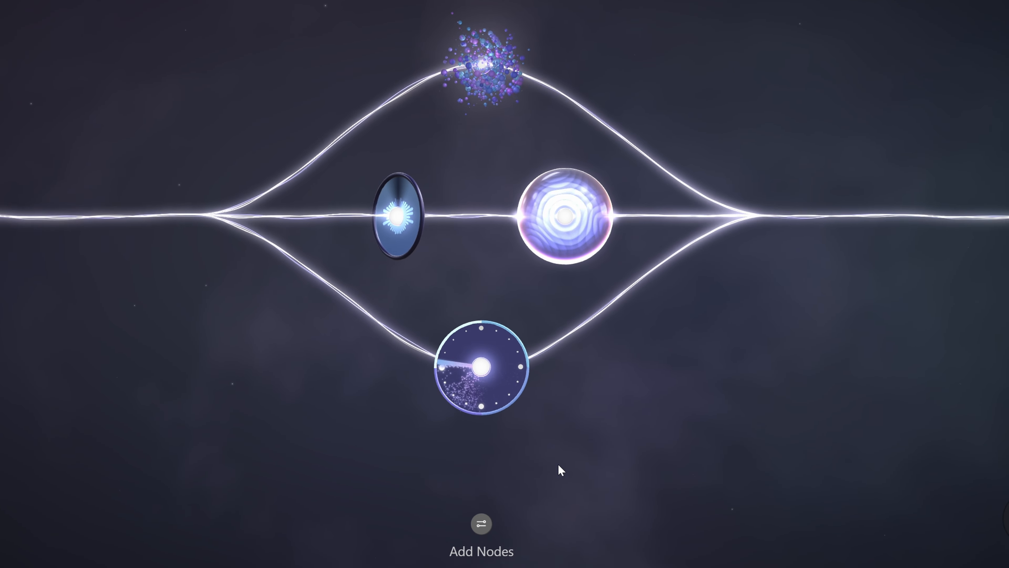
Add a Grains node after Time A on the lowest branch and open its settings
{"action": "left_click", "coordinate": [482, 524]}
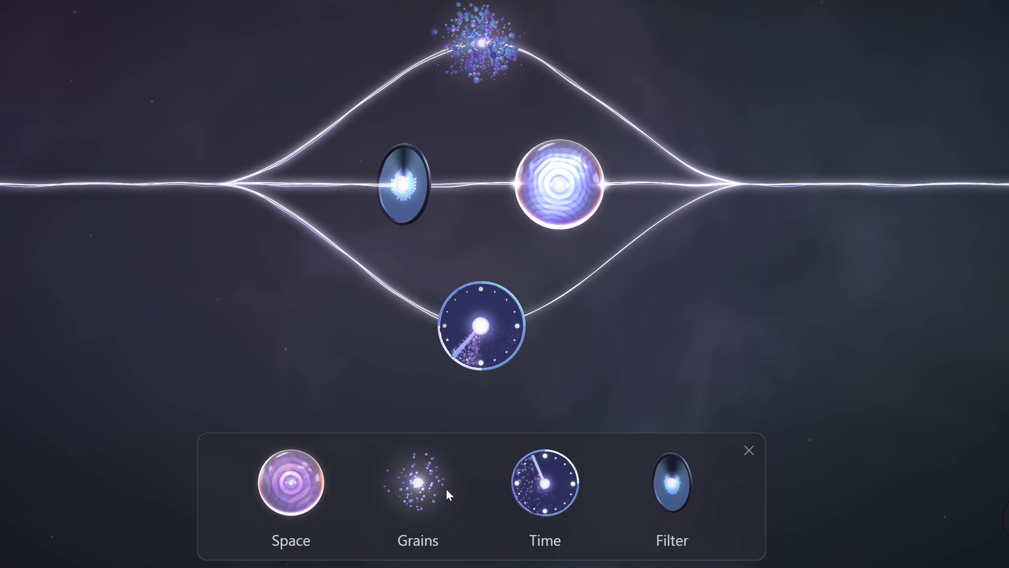
{"action": "left_click_drag", "start_coordinate": [449, 494], "coordinate": [557, 327]}
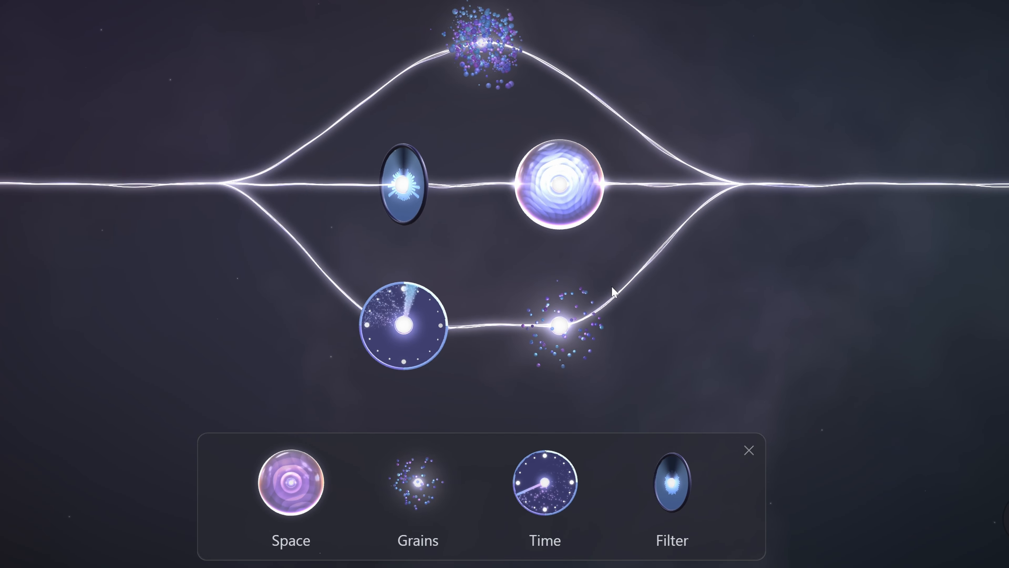
{"action": "left_click", "coordinate": [558, 335]}
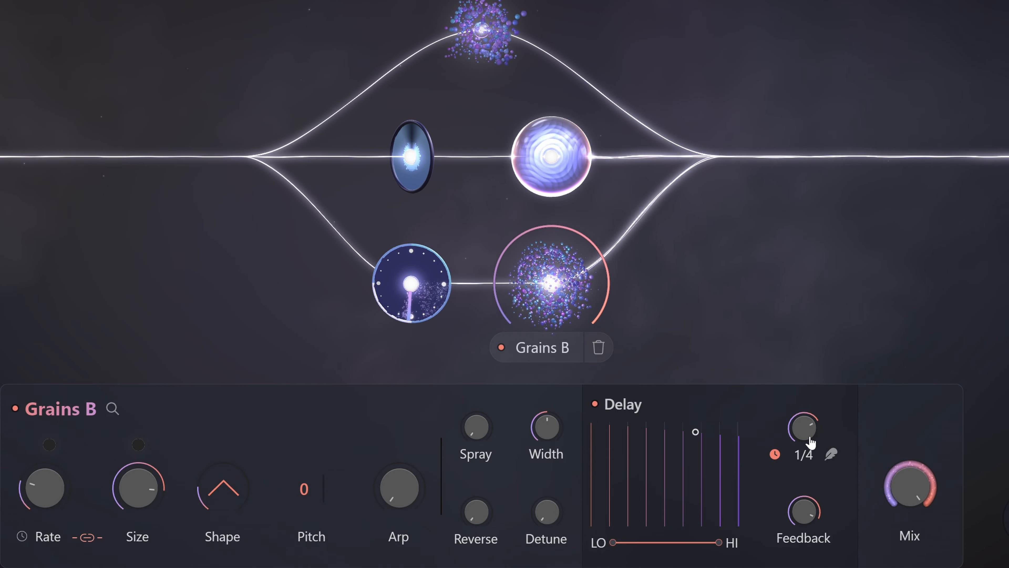
Fine-tune Grains B with a shorter Delay time, a higher Spray amount and Width at 133 %
{"action": "left_click_drag", "start_coordinate": [808, 442], "coordinate": [809, 452]}
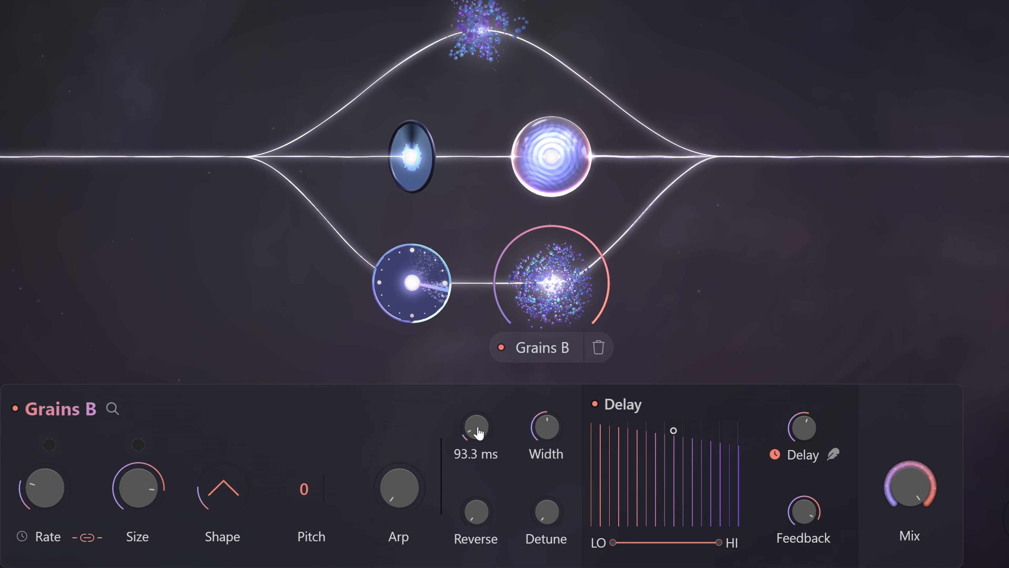
{"action": "mouse_move", "coordinate": [485, 413]}
{"action": "left_mouse_down"}
{"action": "mouse_move", "coordinate": [490, 401]}
{"action": "mouse_move", "coordinate": [484, 408]}
{"action": "left_mouse_up"}
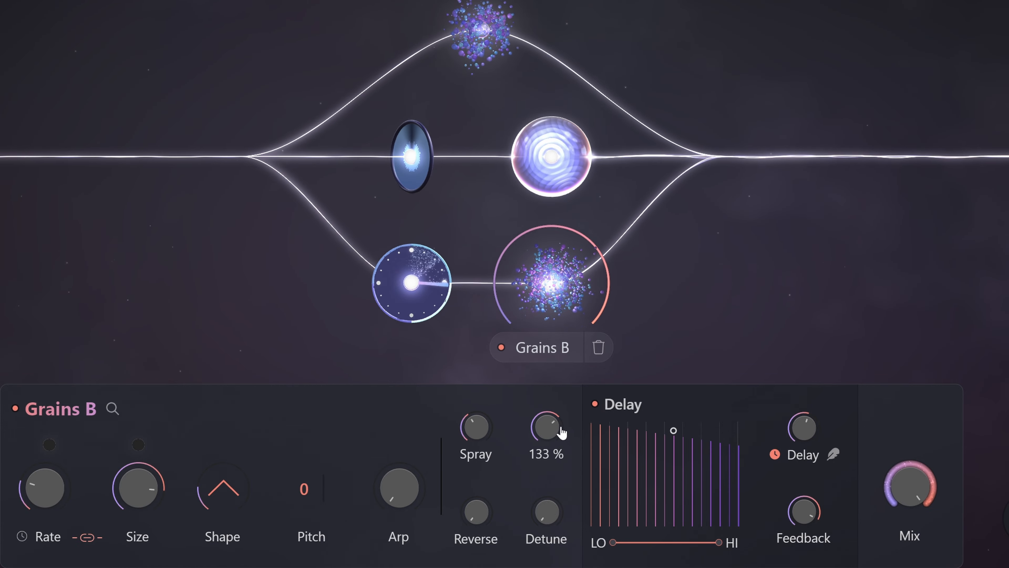
{"action": "left_click", "coordinate": [796, 304]}
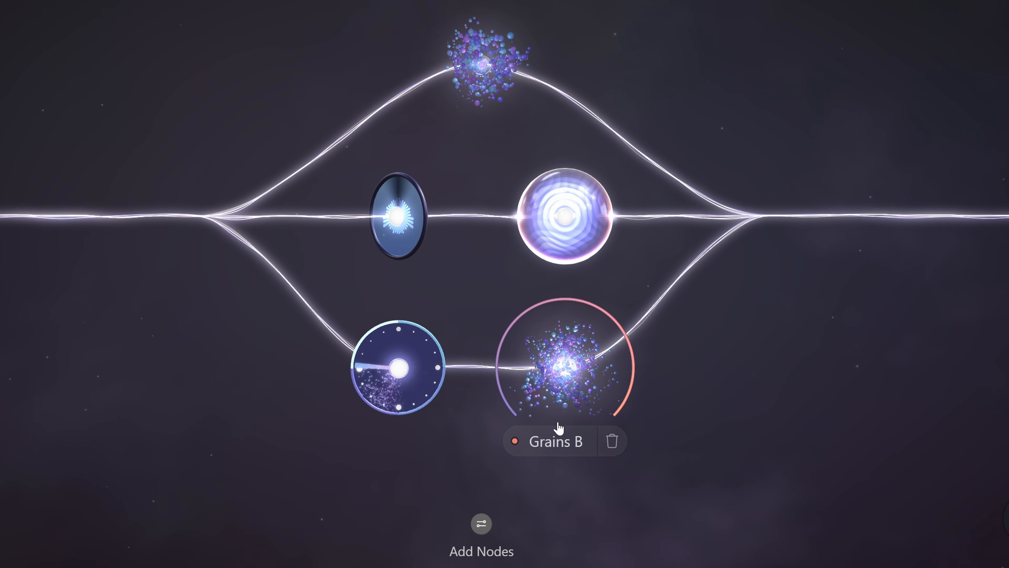
Add a Space node after Grains B on the lowest branch, raising its Stretch to maximum and its Mix to 72.7 %
{"action": "left_click", "coordinate": [482, 525]}
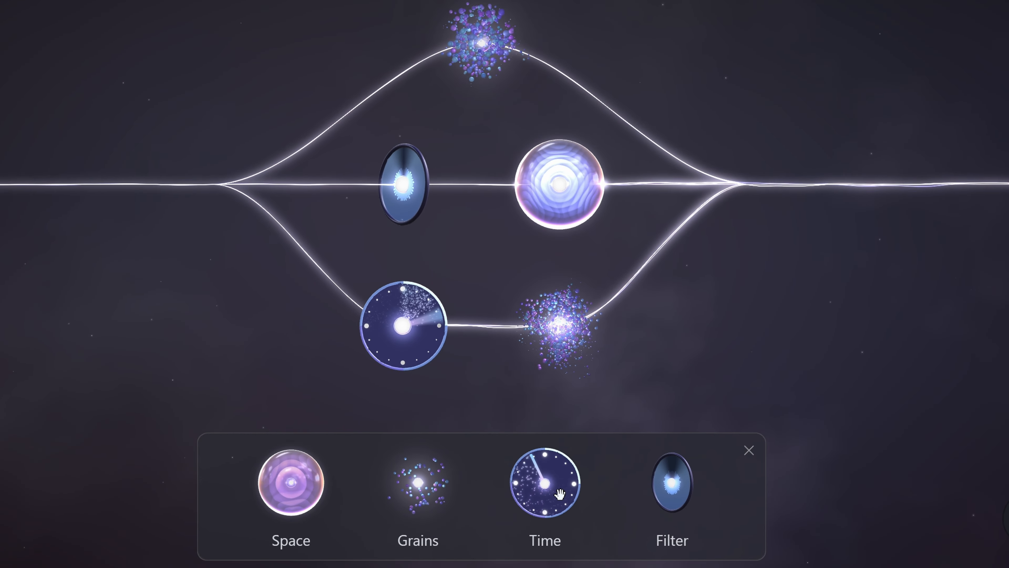
{"action": "left_click_drag", "start_coordinate": [291, 482], "coordinate": [654, 297]}
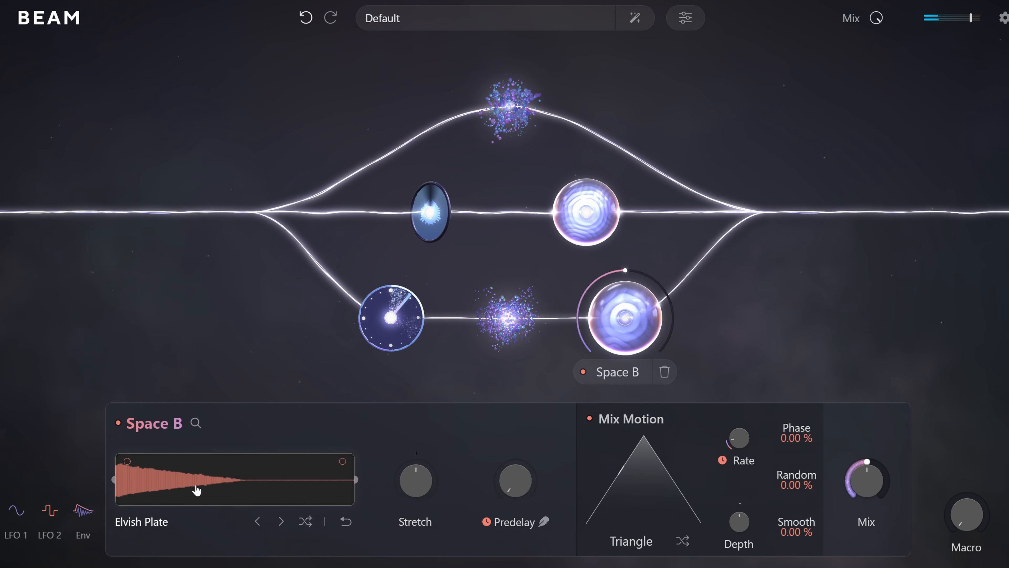
{"action": "left_click_drag", "start_coordinate": [416, 480], "coordinate": [440, 451]}
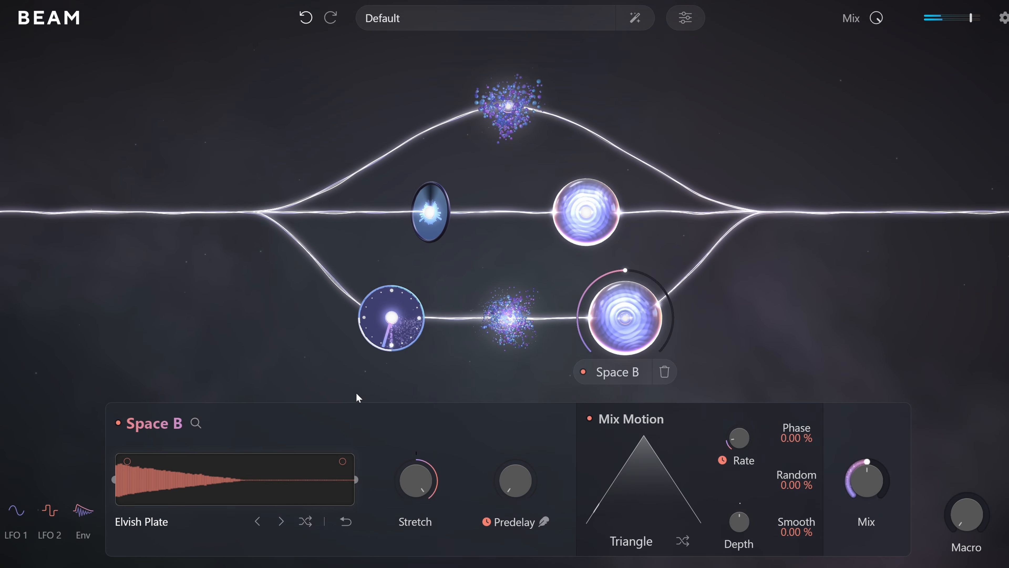
{"action": "left_click_drag", "start_coordinate": [867, 477], "coordinate": [867, 465]}
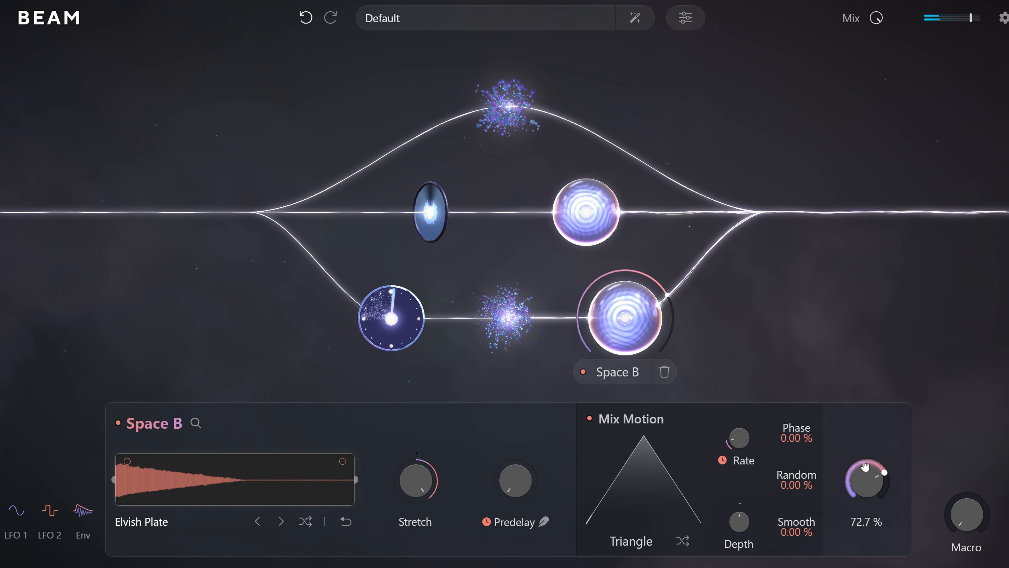
{"action": "left_click", "coordinate": [922, 354]}
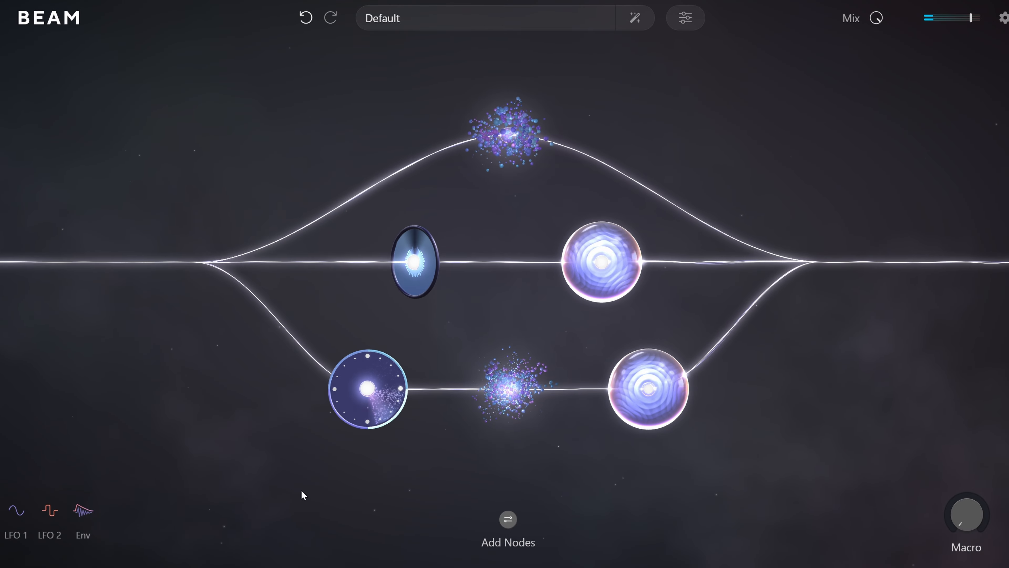
Try a Grains node with Pitch at +12 between Grains B and Space B, and remove it again
{"action": "mouse_move", "coordinate": [512, 396]}
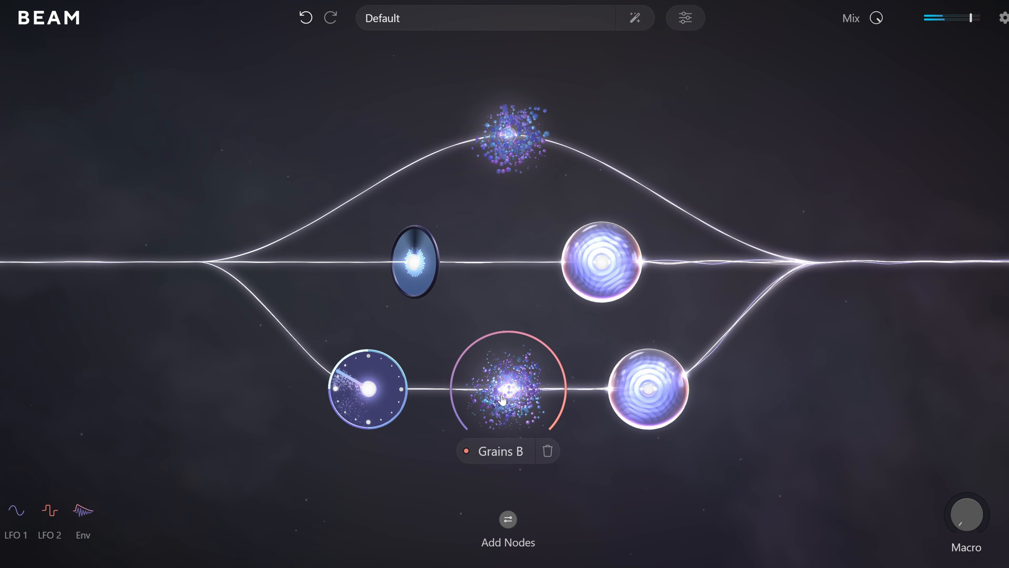
{"action": "left_click", "coordinate": [509, 520]}
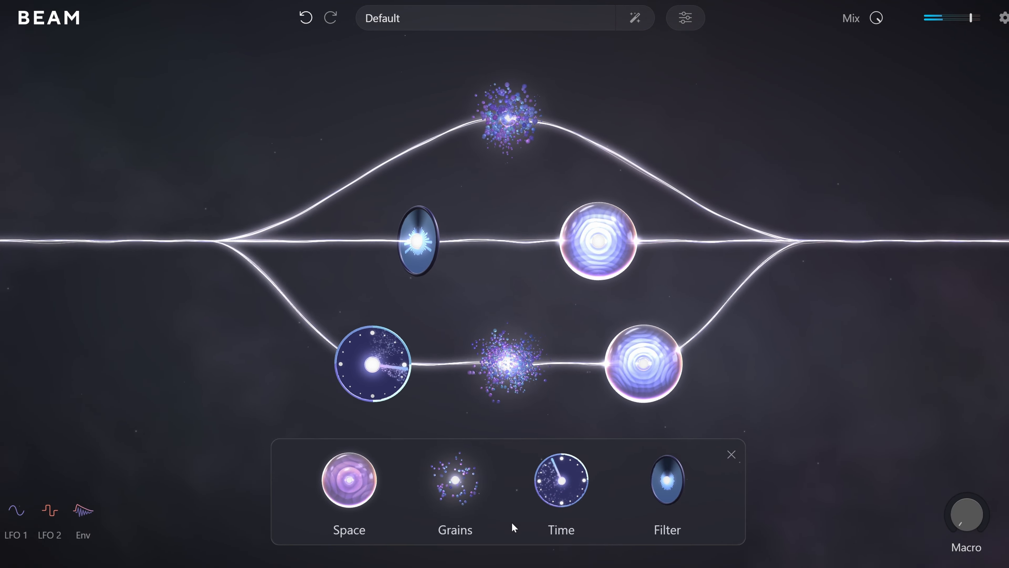
{"action": "left_click_drag", "start_coordinate": [456, 479], "coordinate": [571, 369]}
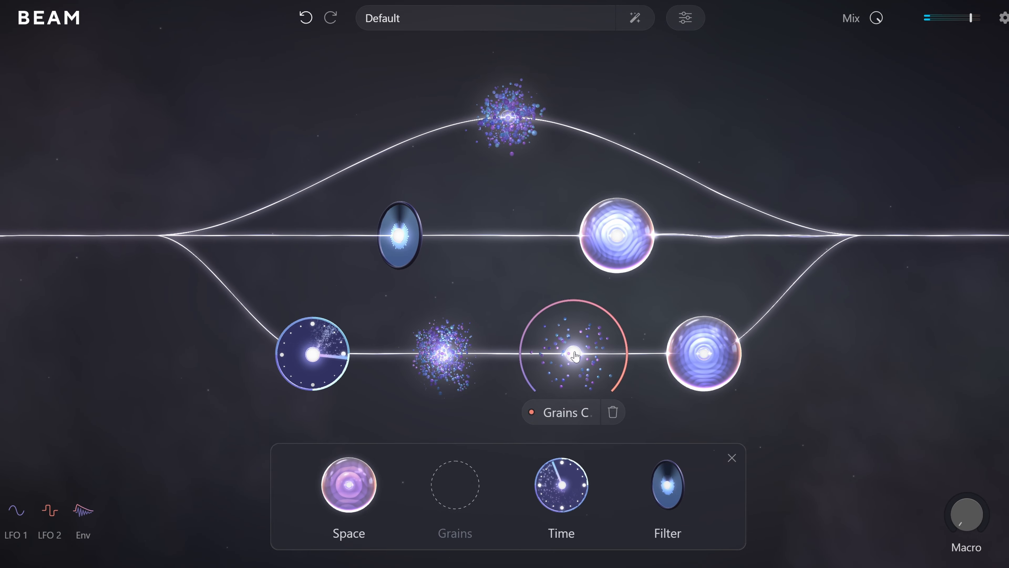
{"action": "left_click", "coordinate": [575, 357]}
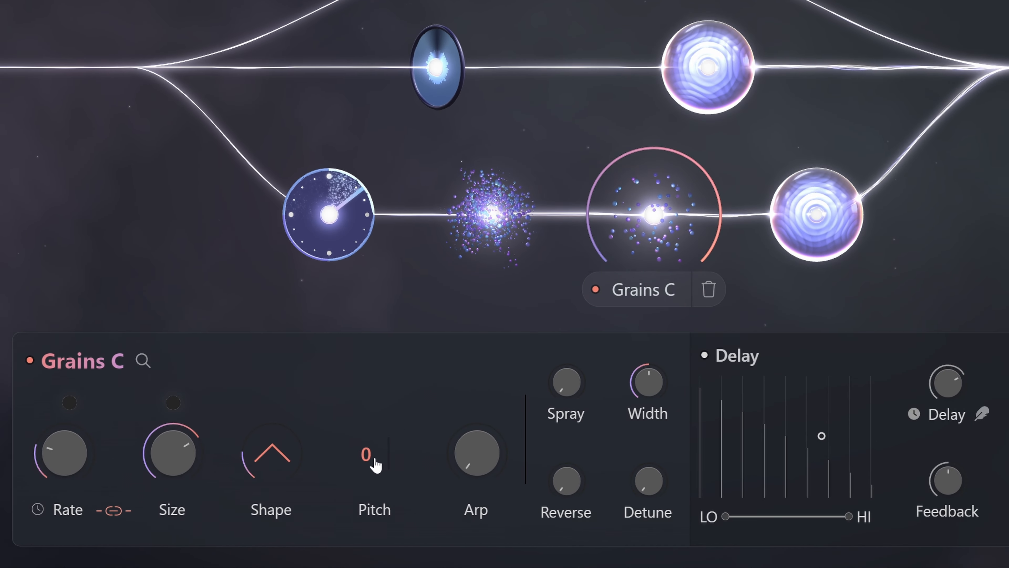
{"action": "left_click_drag", "start_coordinate": [374, 462], "coordinate": [378, 437]}
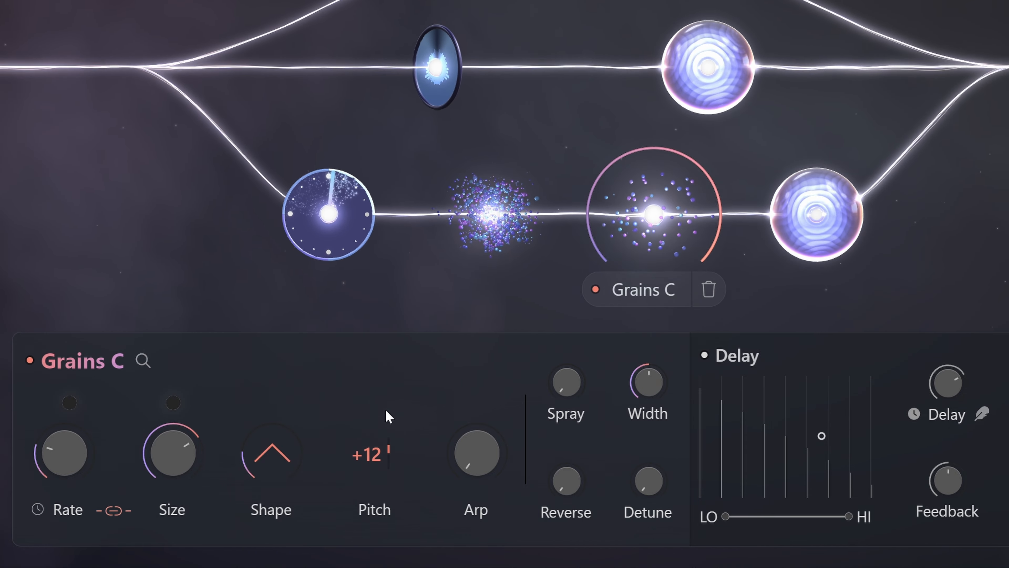
{"action": "left_click", "coordinate": [207, 294]}
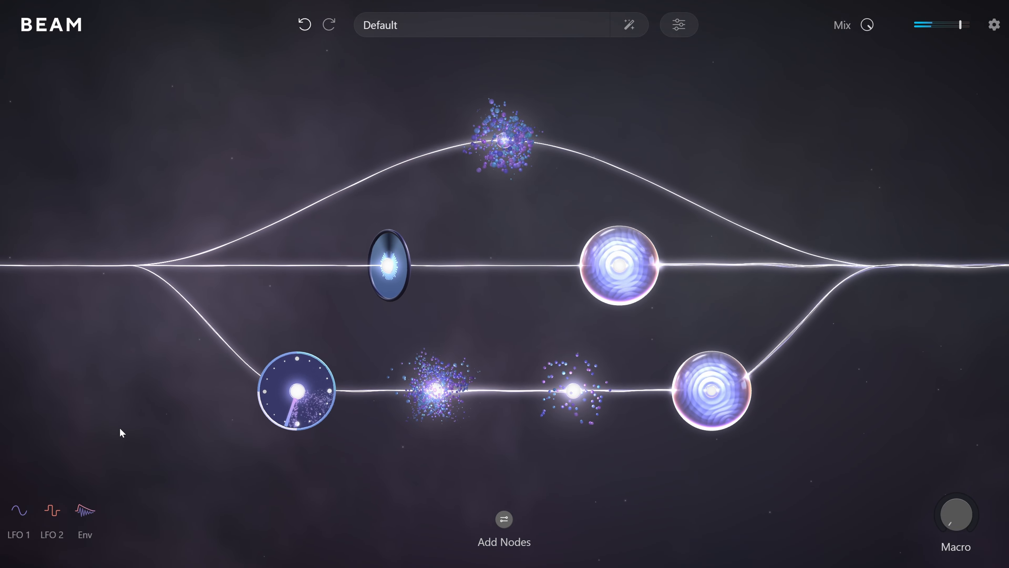
{"action": "mouse_move", "coordinate": [554, 405]}
{"action": "left_click", "coordinate": [612, 453]}
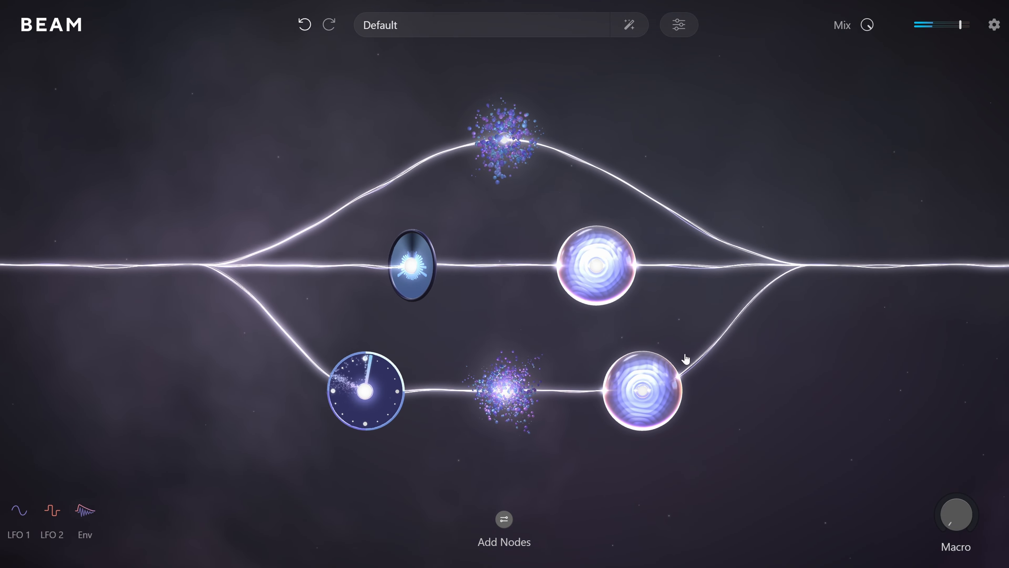
Create a fourth parallel branch below the others and place a Grains node on it
{"action": "left_click_drag", "start_coordinate": [196, 265], "coordinate": [822, 289]}
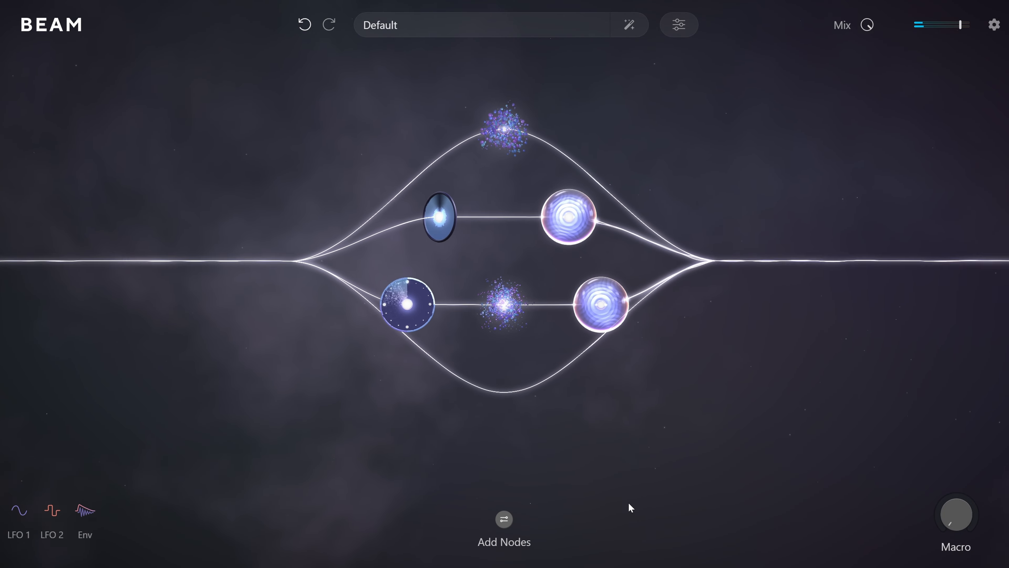
{"action": "mouse_move", "coordinate": [500, 522]}
{"action": "left_click_drag", "start_coordinate": [452, 485], "coordinate": [504, 369]}
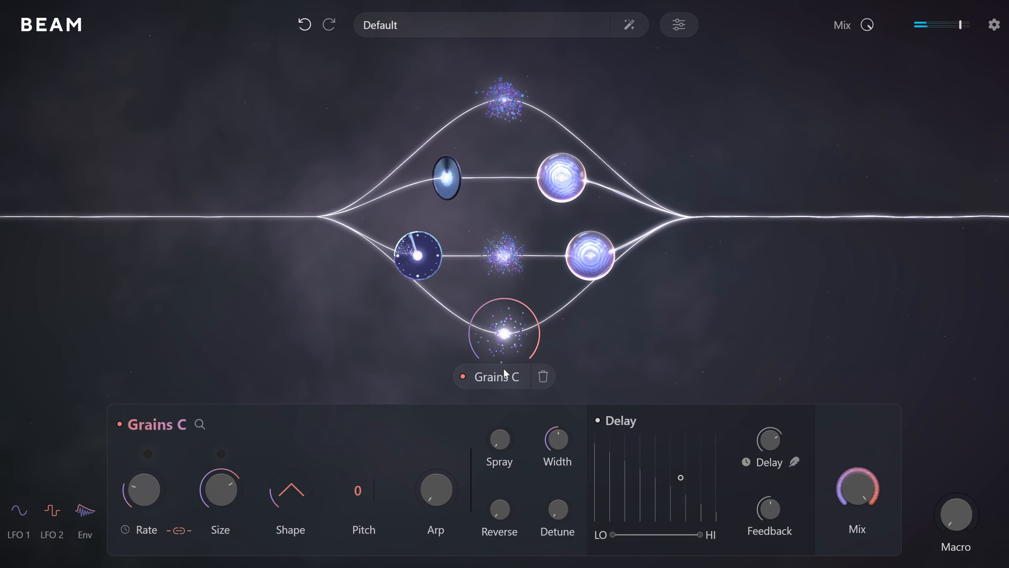
Set Grains C's Pitch to +24, lower its Rate slightly and raise its Size to maximum
{"action": "left_click_drag", "start_coordinate": [359, 487], "coordinate": [374, 473]}
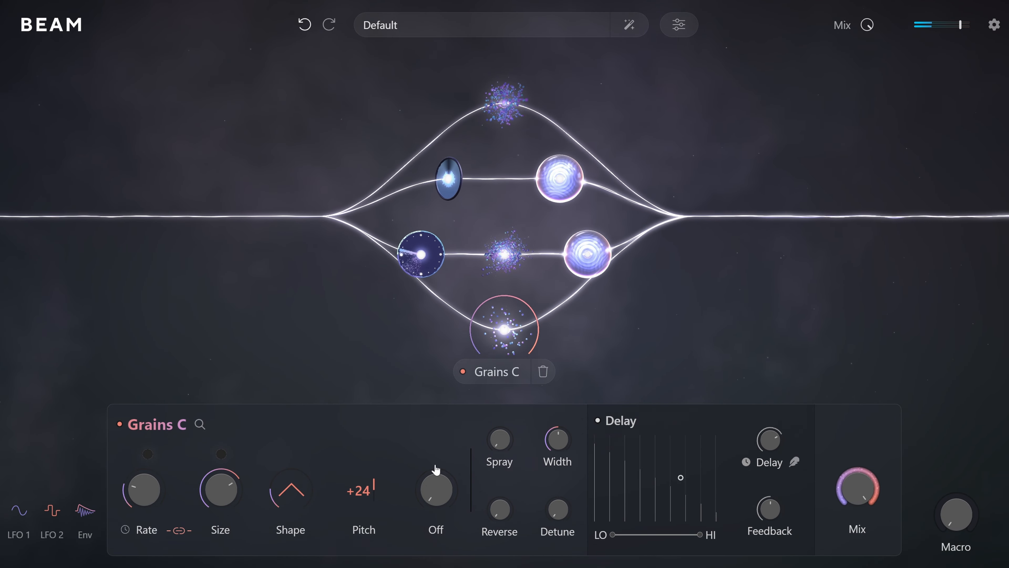
{"action": "left_click_drag", "start_coordinate": [145, 490], "coordinate": [125, 486]}
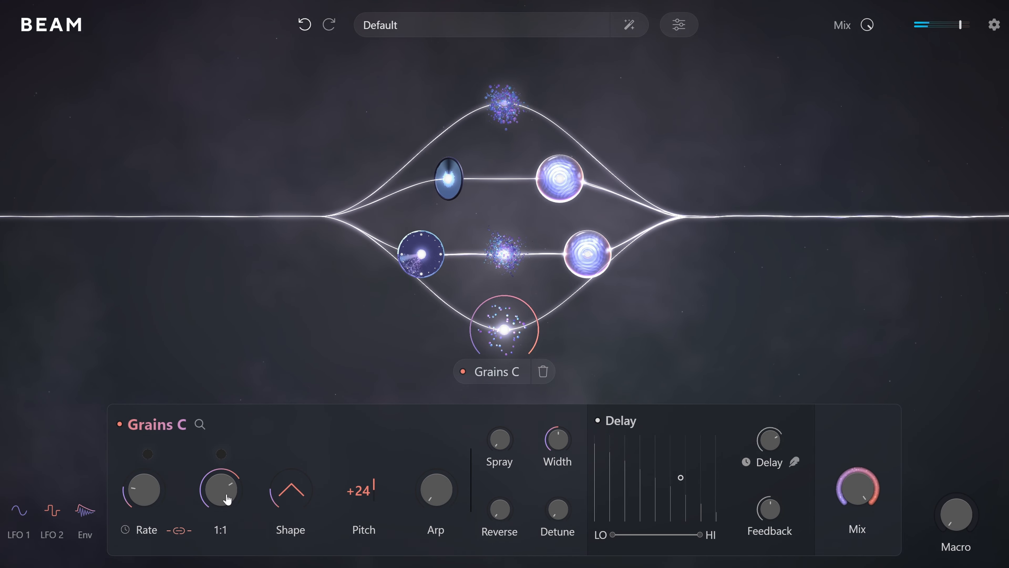
{"action": "left_click_drag", "start_coordinate": [223, 494], "coordinate": [224, 458]}
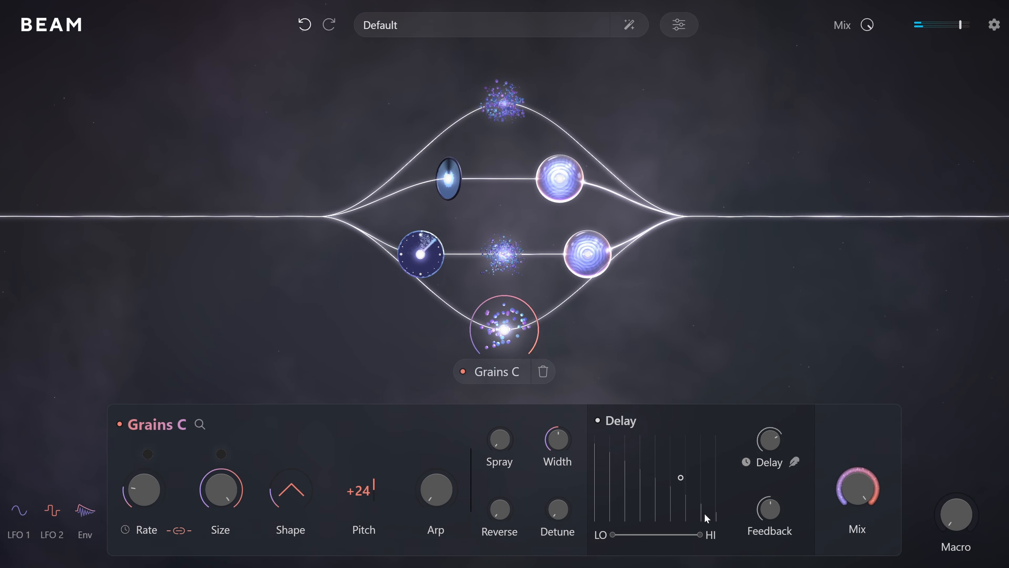
Enable the Delay section of Grains C and raise its Feedback for longer-lasting repeats
{"action": "left_click", "coordinate": [597, 420]}
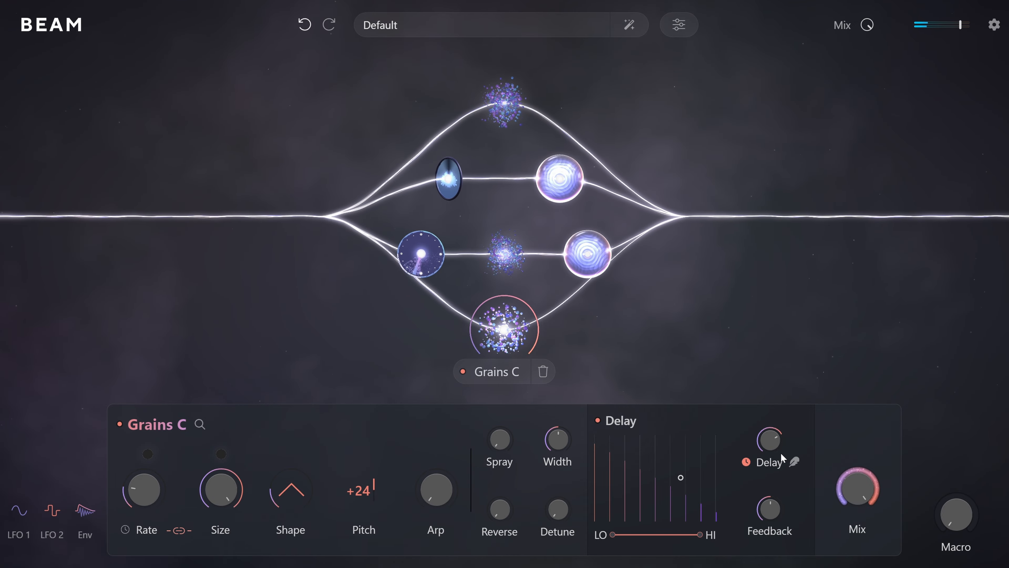
{"action": "left_click_drag", "start_coordinate": [782, 510], "coordinate": [787, 501]}
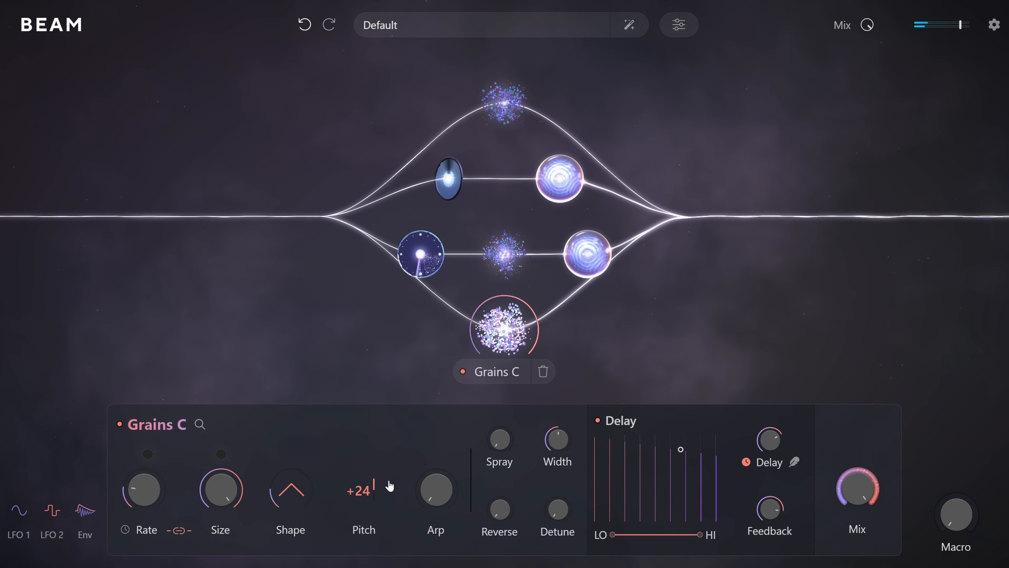
{"action": "left_click", "coordinate": [668, 391]}
Add a Space node after Grains C on the lowest branch, with both Stretch and Mix at maximum
{"action": "left_click", "coordinate": [504, 519]}
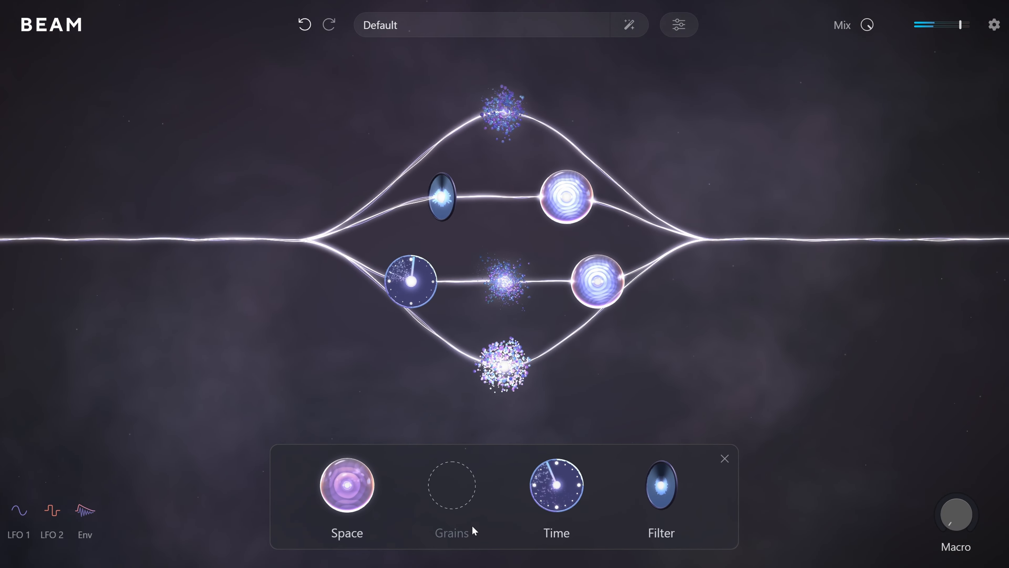
{"action": "left_click_drag", "start_coordinate": [349, 476], "coordinate": [601, 319]}
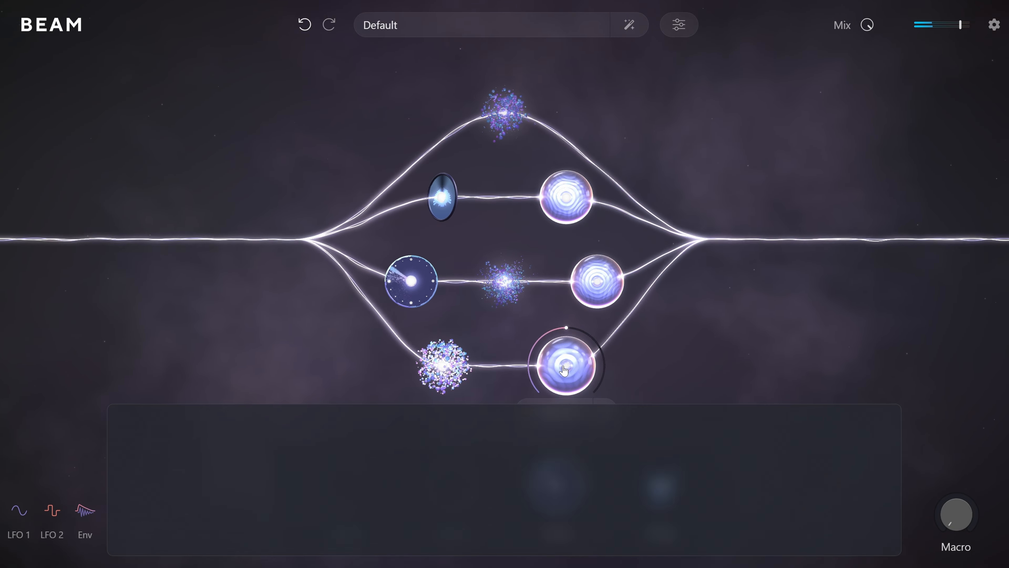
{"action": "left_click_drag", "start_coordinate": [413, 481], "coordinate": [434, 417]}
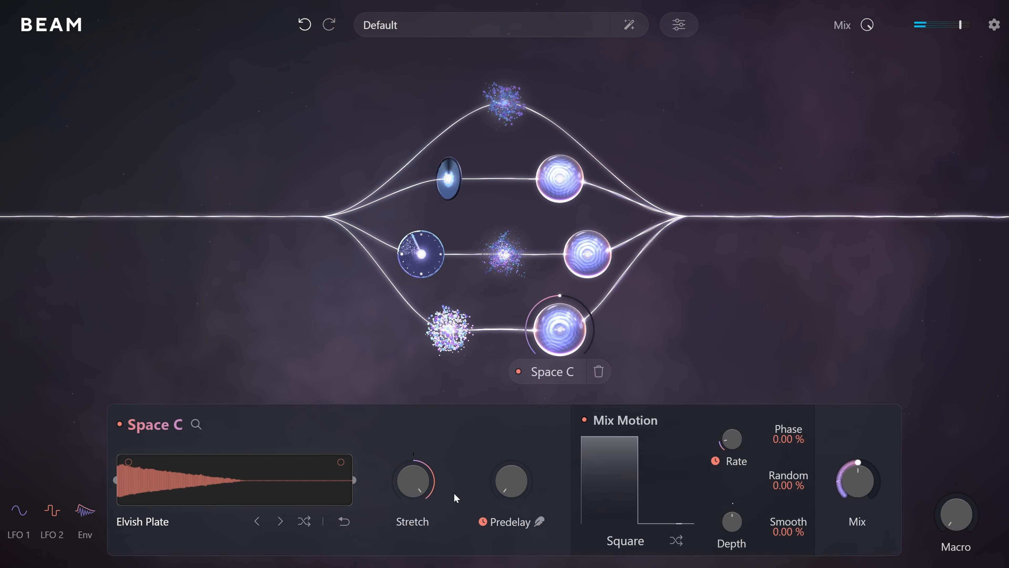
{"action": "mouse_move", "coordinate": [415, 486]}
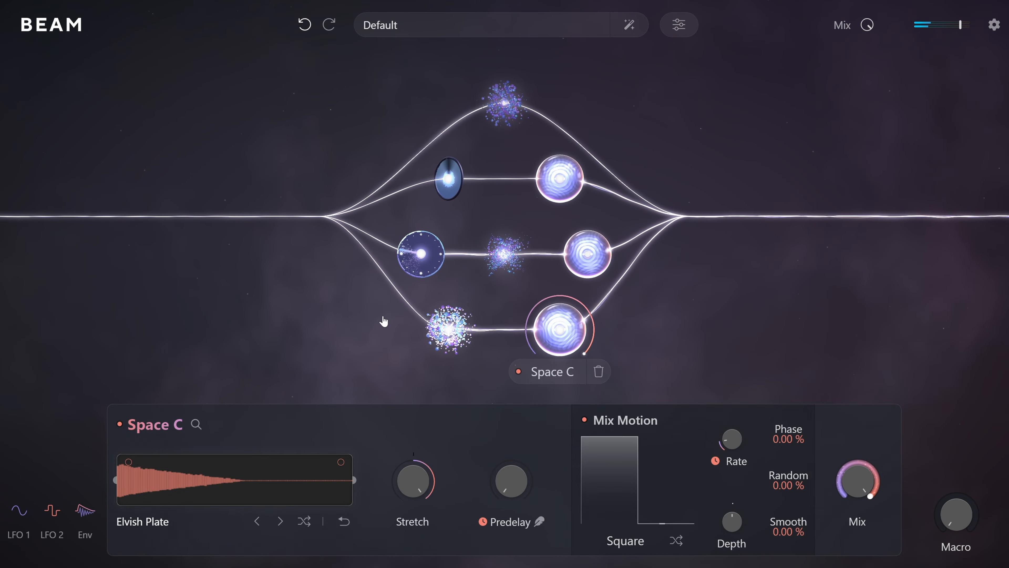
Lower the Path D and Path C levels in the Path Mixer, leaving Path D the quietest
{"action": "left_click", "coordinate": [287, 298]}
{"action": "left_click", "coordinate": [259, 260]}
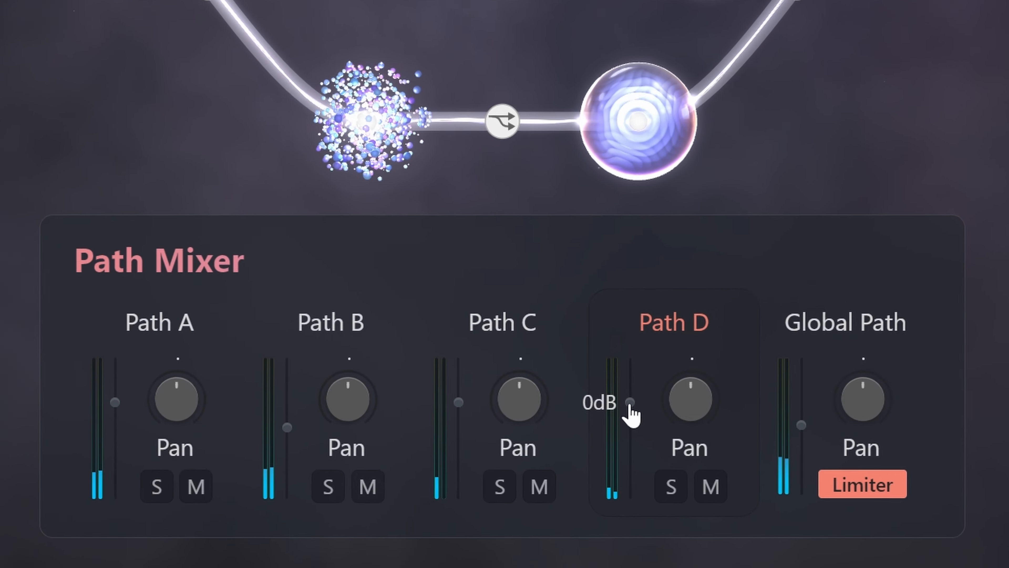
{"action": "left_click_drag", "start_coordinate": [563, 496], "coordinate": [561, 505]}
{"action": "left_click_drag", "start_coordinate": [636, 412], "coordinate": [635, 439]}
{"action": "left_click", "coordinate": [454, 390]}
{"action": "left_click_drag", "start_coordinate": [453, 394], "coordinate": [445, 425]}
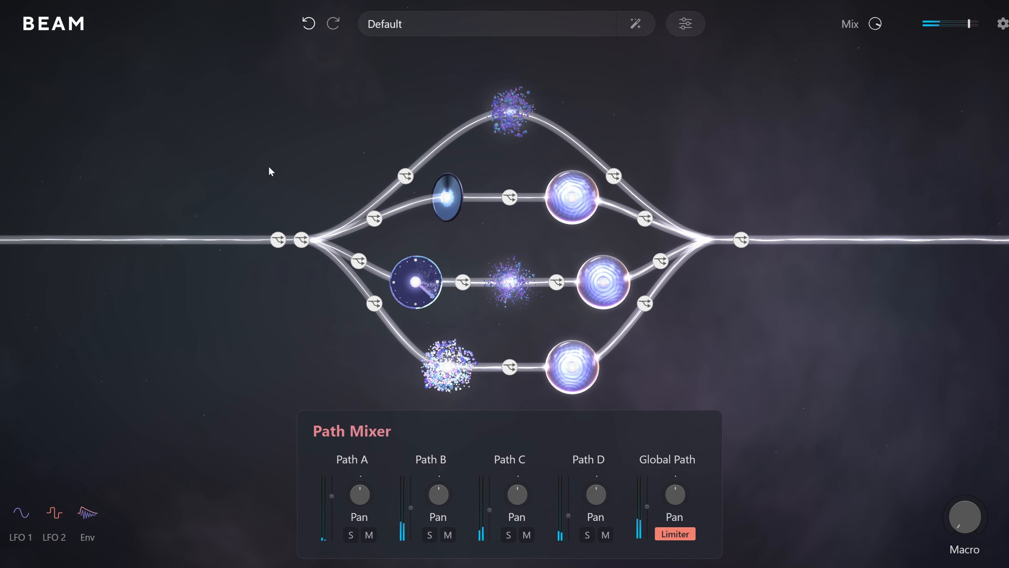
Check Grains A's settings, then raise Path A to 4 dB and lower Path C slightly in the Path Mixer
{"action": "left_click", "coordinate": [510, 112]}
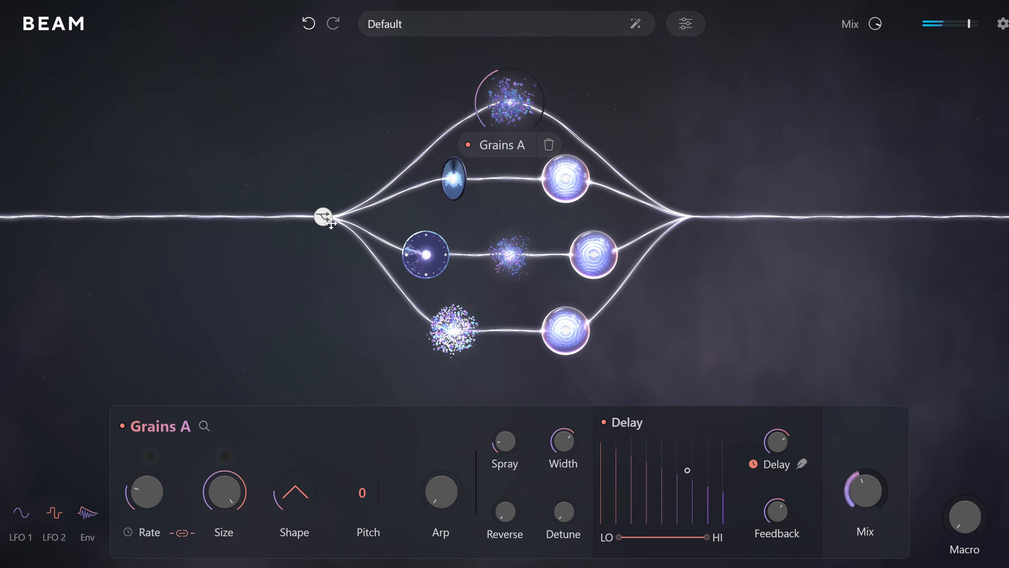
{"action": "left_click", "coordinate": [322, 217]}
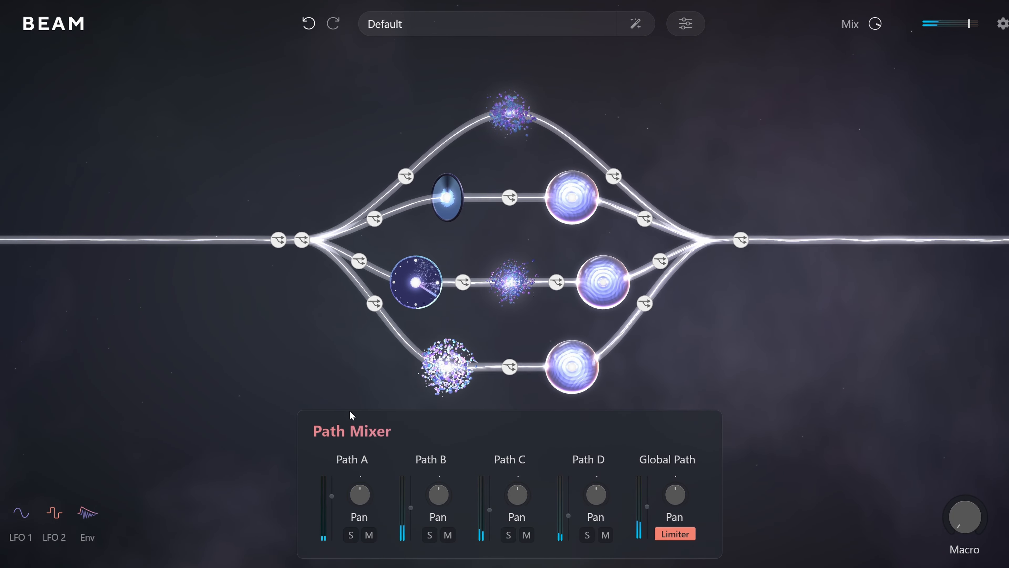
{"action": "left_click_drag", "start_coordinate": [341, 490], "coordinate": [345, 484]}
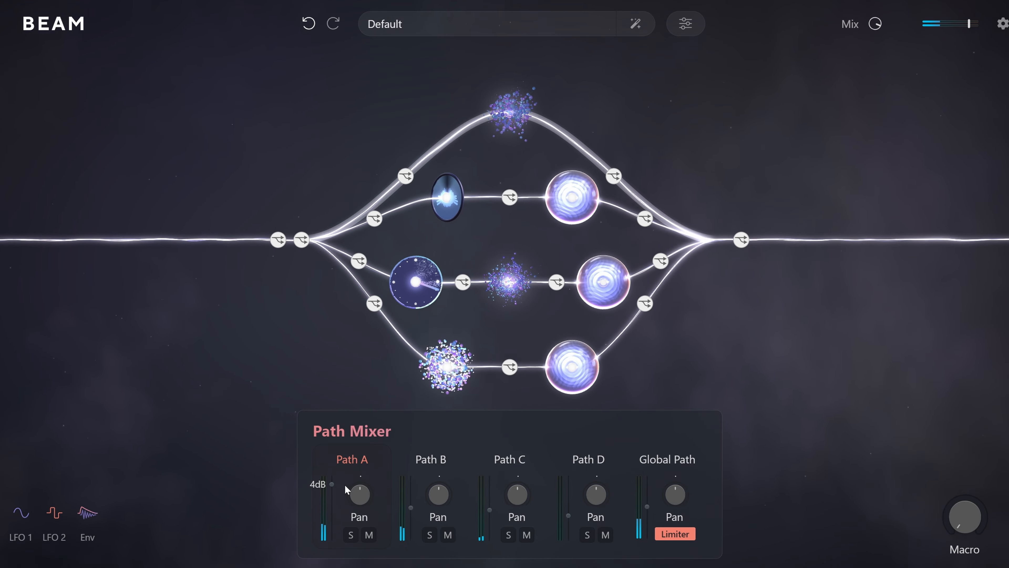
{"action": "left_click_drag", "start_coordinate": [491, 513], "coordinate": [491, 516]}
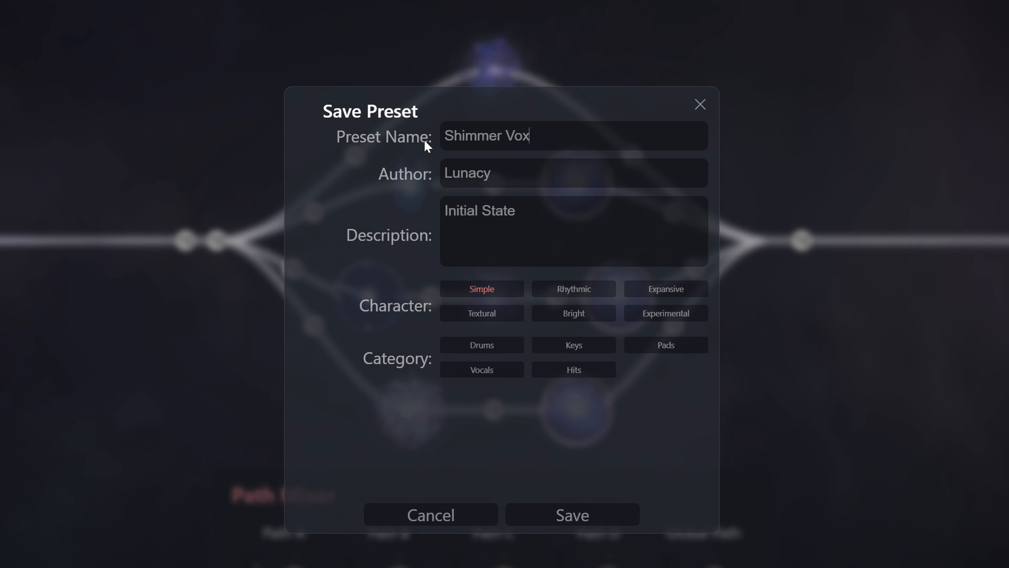
Save the preset Shimmer Vox with Audio Toolshed as the author and the Expansive character
{"action": "key", "text": "Tab"}
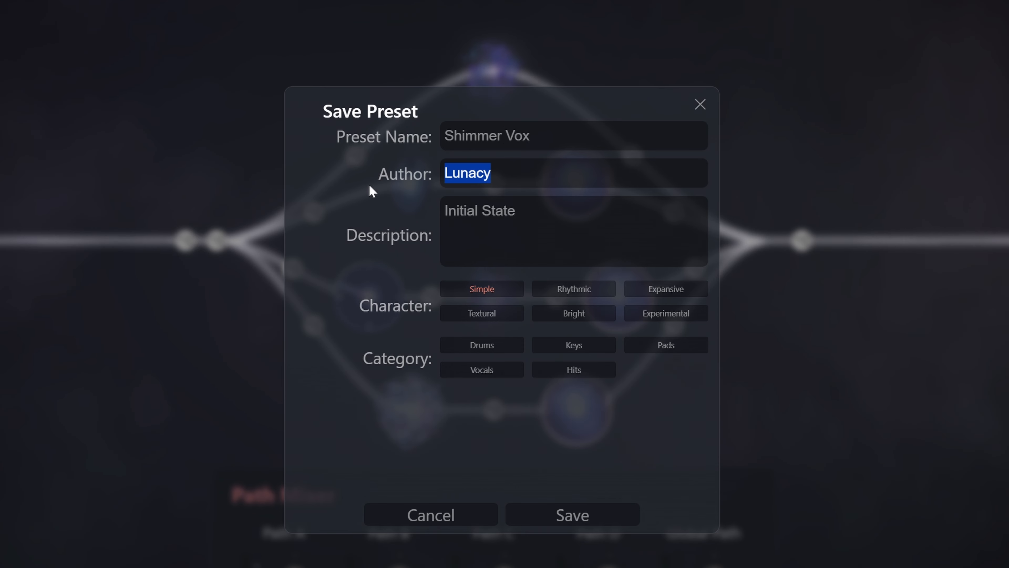
{"action": "type", "text": "Audio toolshed"}
{"action": "key", "text": "ctrl+Left"}
{"action": "key", "text": "Delete"}
{"action": "type", "text": "T"}
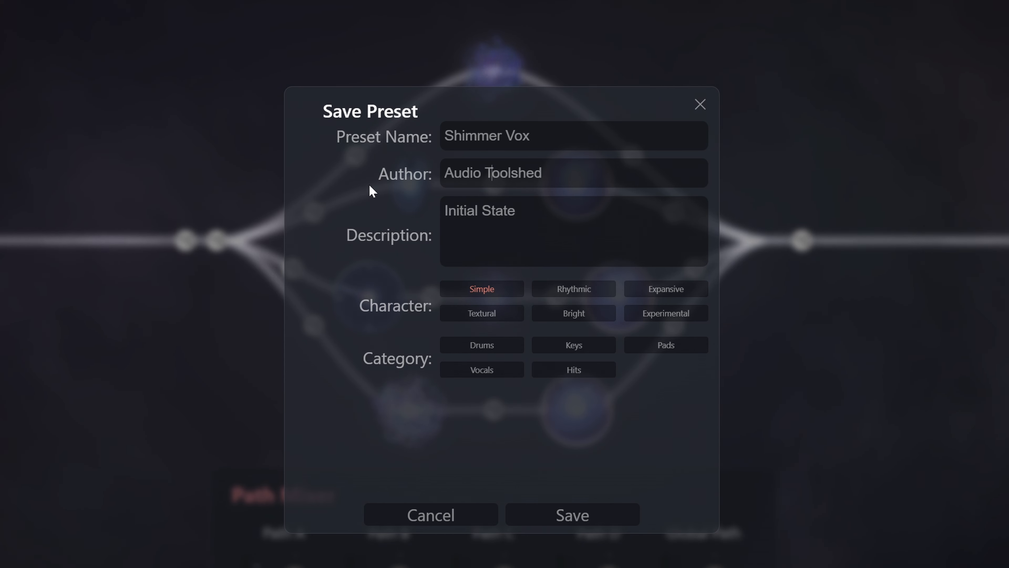
{"action": "left_click", "coordinate": [670, 298]}
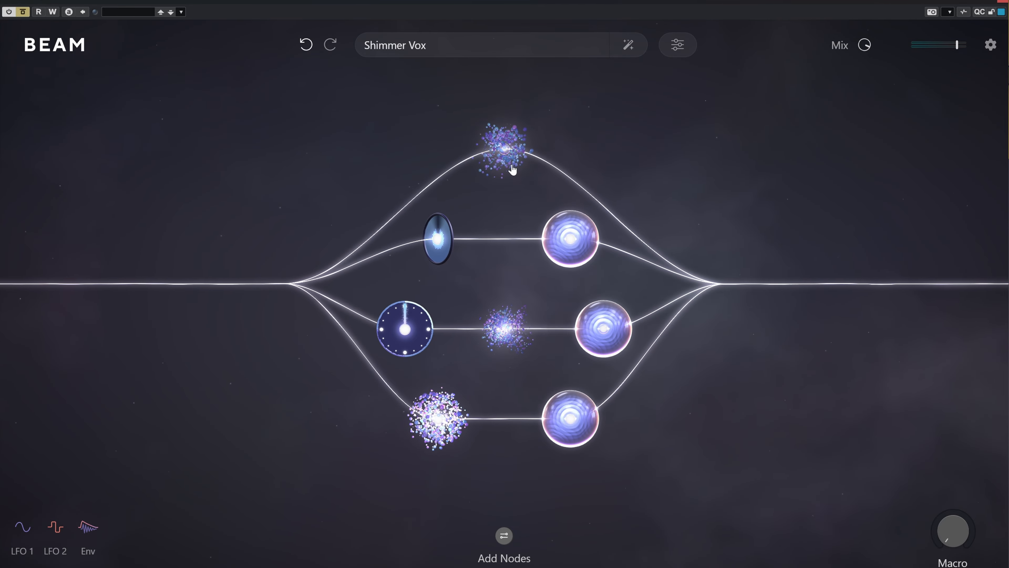
Take the effect out of bypass, then lower Path D and bring Path C to -8 dB in the Path Mixer
{"action": "left_click", "coordinate": [23, 11]}
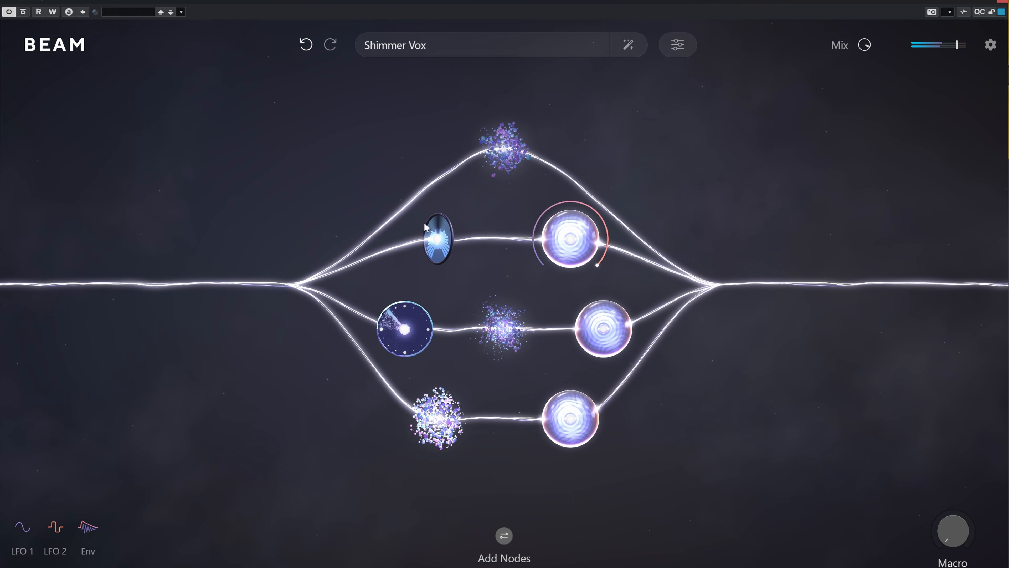
{"action": "left_click", "coordinate": [258, 284]}
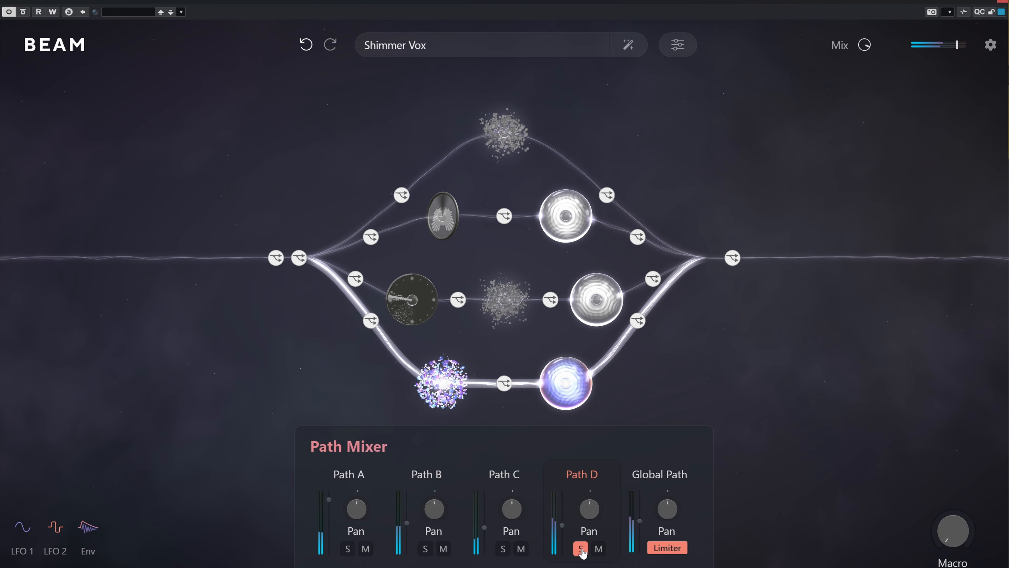
{"action": "left_click_drag", "start_coordinate": [564, 532], "coordinate": [563, 538]}
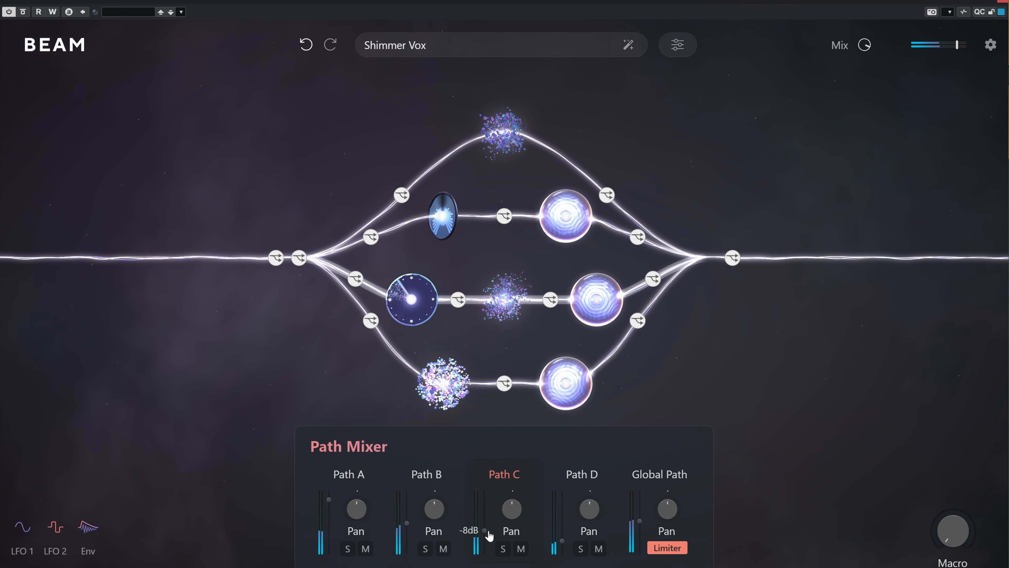
Try pulling Path A's level to its minimum and reducing the global Mix to 75% and 71%
{"action": "left_click_drag", "start_coordinate": [329, 504], "coordinate": [329, 553]}
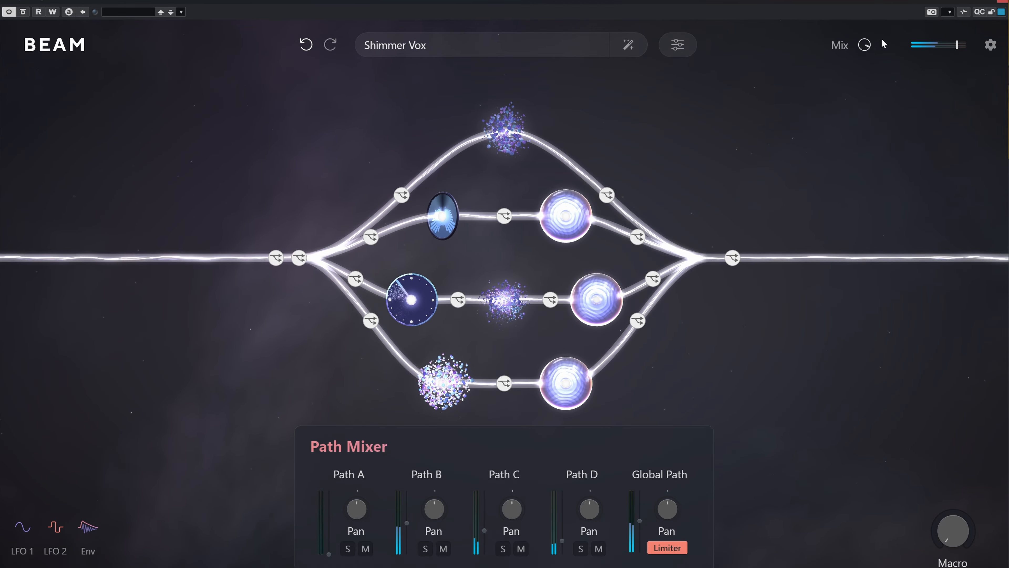
{"action": "left_click_drag", "start_coordinate": [862, 60], "coordinate": [858, 63]}
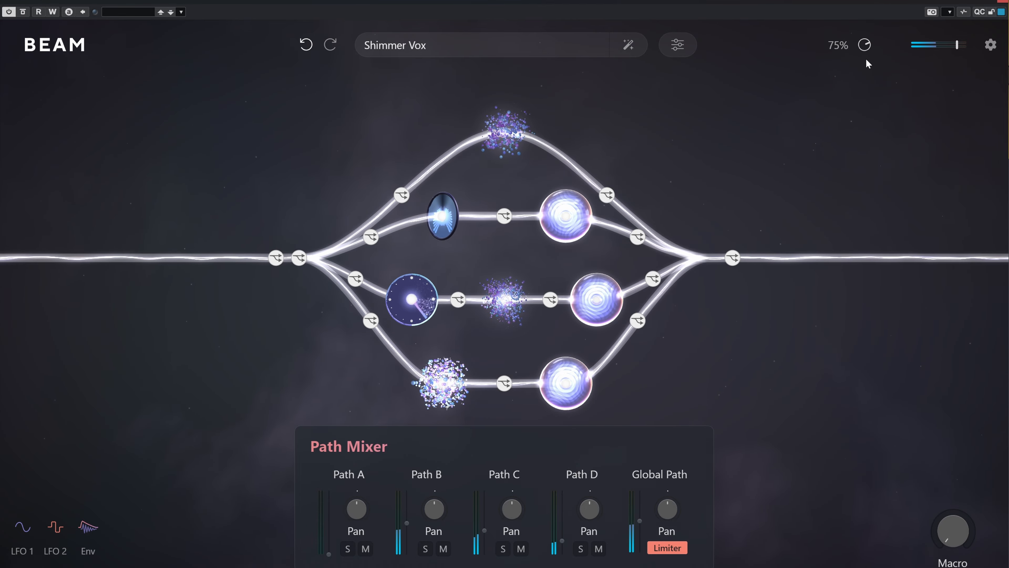
{"action": "left_click_drag", "start_coordinate": [866, 60], "coordinate": [864, 60]}
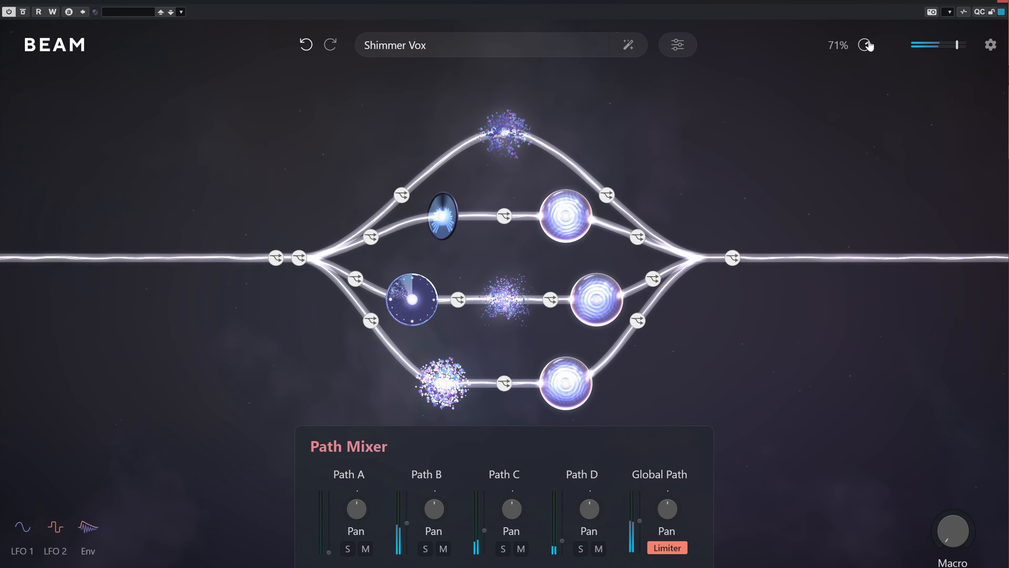
Solo Path A in the Path Mixer and replace its Grains A node with a Filter node
{"action": "left_click", "coordinate": [347, 548]}
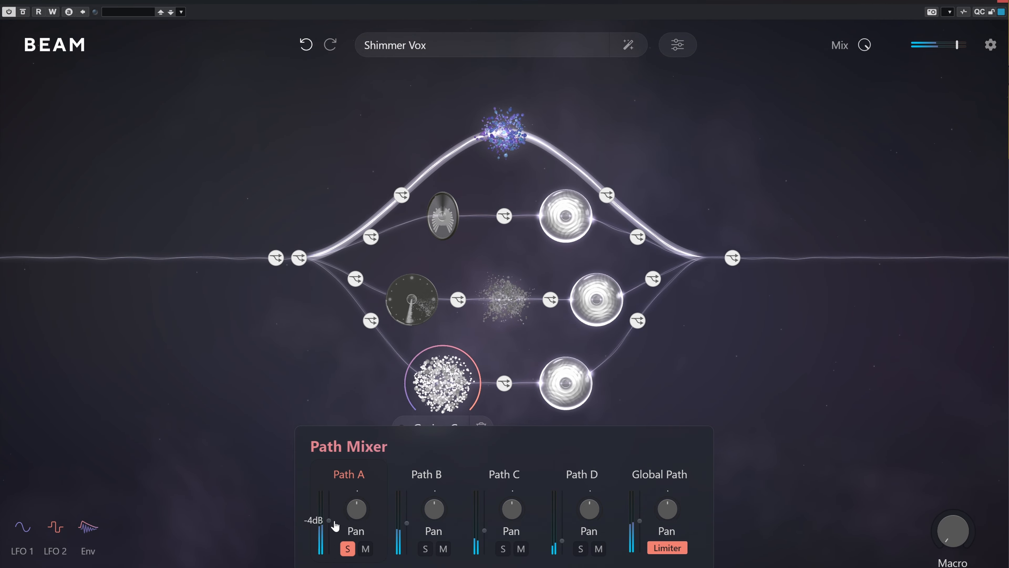
{"action": "left_click", "coordinate": [511, 131]}
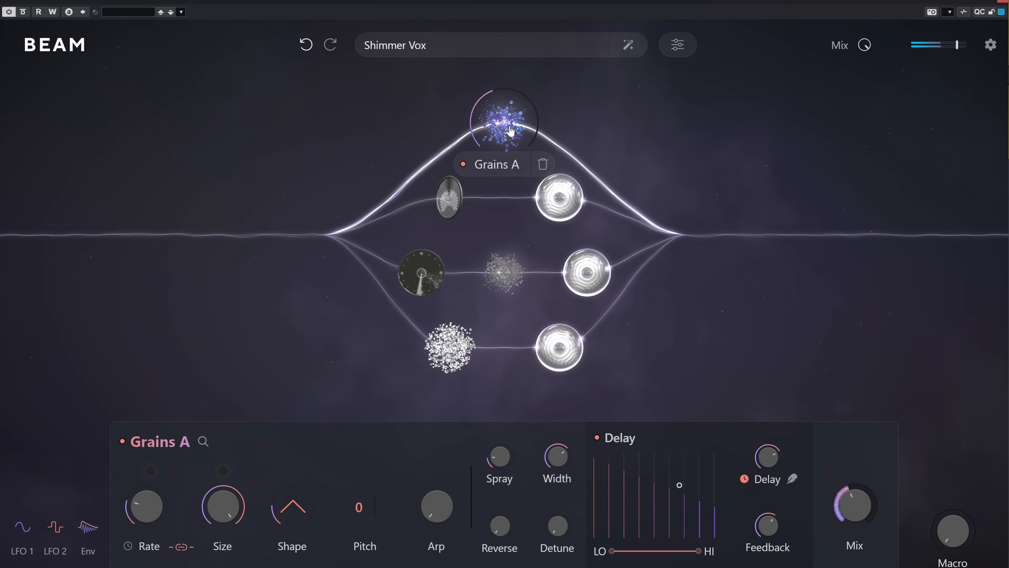
{"action": "left_click", "coordinate": [542, 165]}
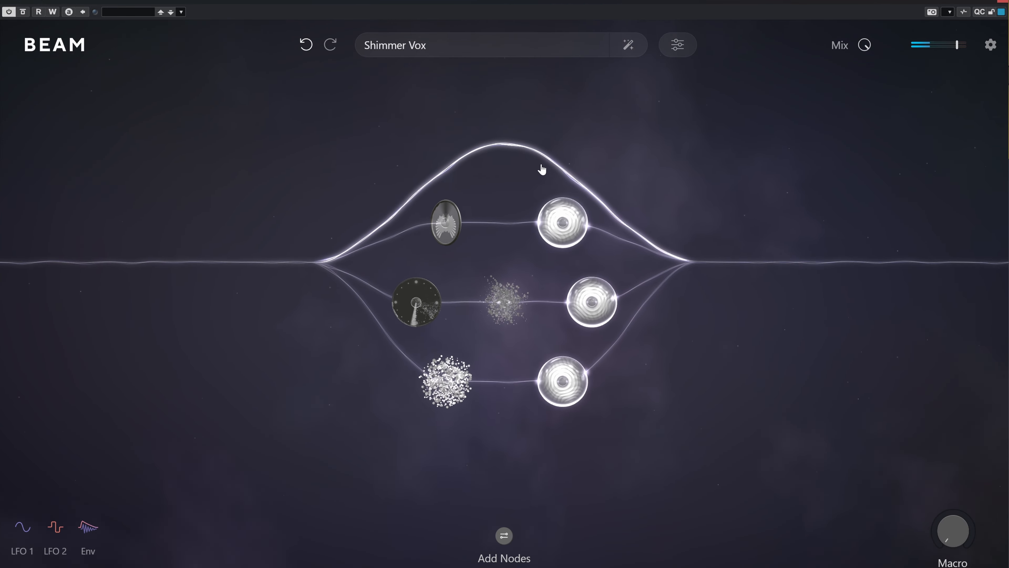
{"action": "left_click", "coordinate": [504, 537]}
{"action": "left_click_drag", "start_coordinate": [655, 501], "coordinate": [505, 133]}
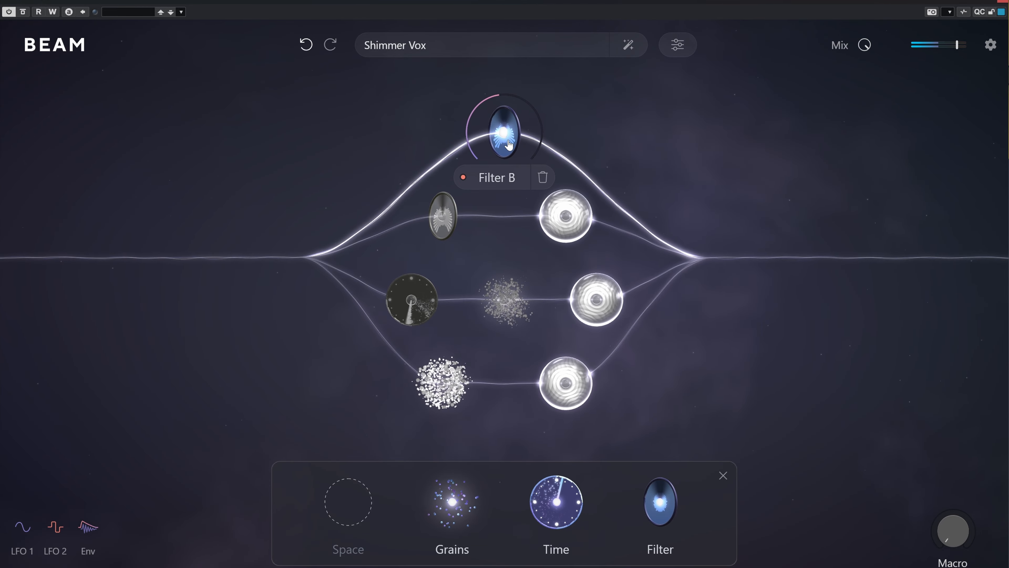
Switch the new Filter B from Lowpass to Highpass and lower its cutoff into the low frequencies
{"action": "left_click", "coordinate": [509, 146]}
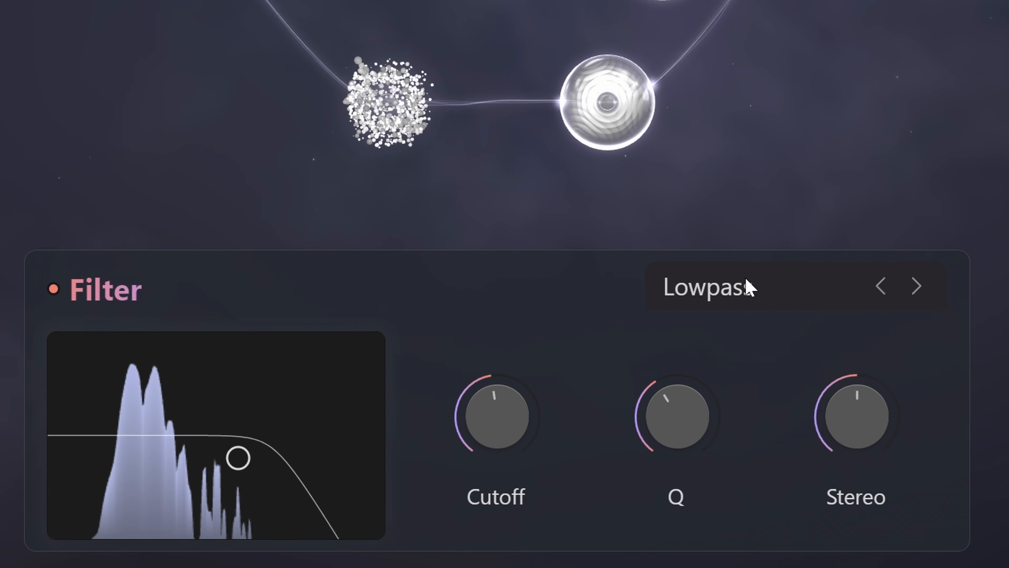
{"action": "left_click", "coordinate": [646, 416]}
{"action": "left_click", "coordinate": [627, 469]}
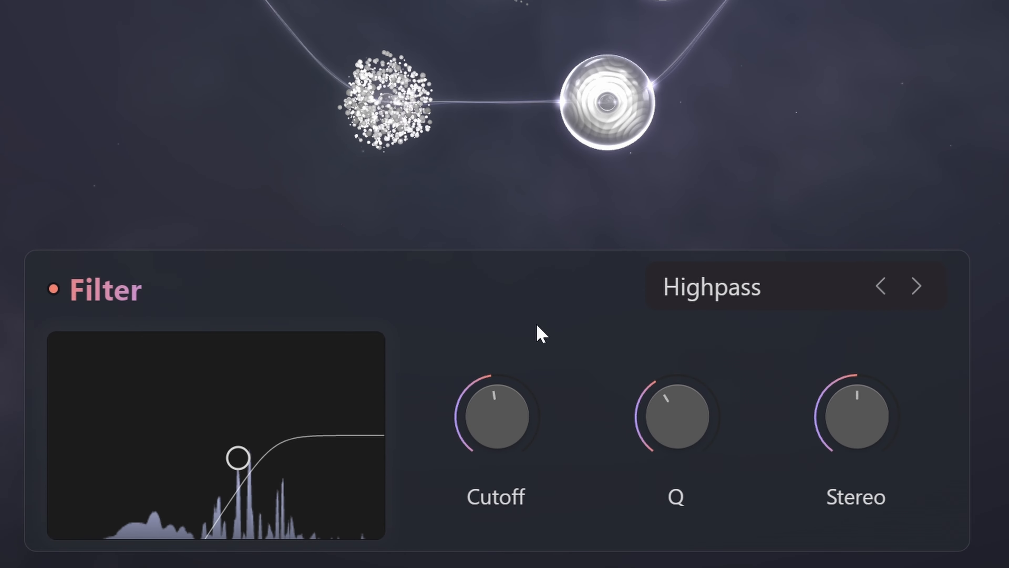
{"action": "left_click_drag", "start_coordinate": [238, 458], "coordinate": [139, 464]}
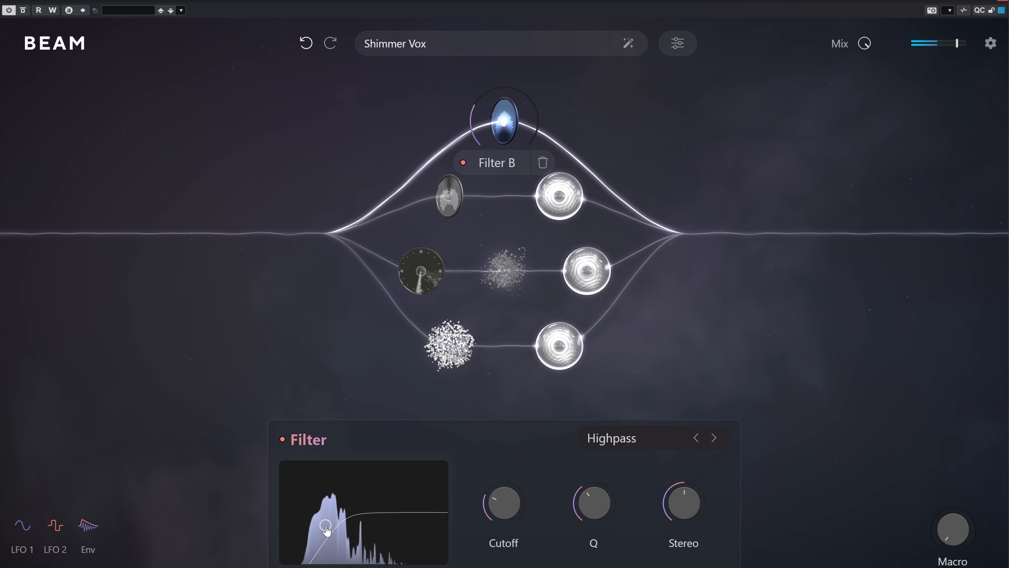
Compare the soloed path with Filter B off and back on, then close the filter's settings
{"action": "left_click", "coordinate": [281, 440]}
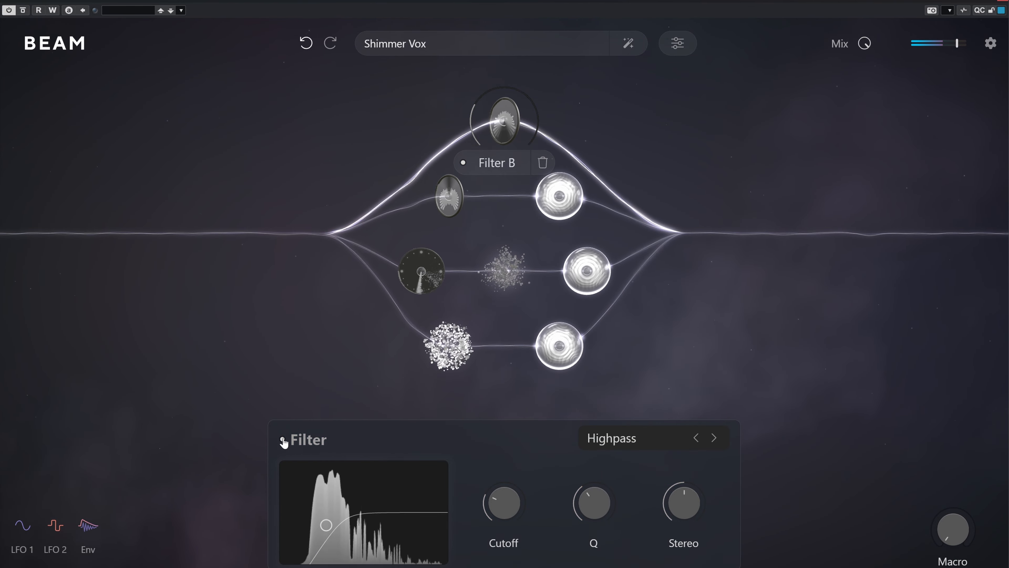
{"action": "left_click", "coordinate": [283, 440]}
{"action": "left_click", "coordinate": [189, 391]}
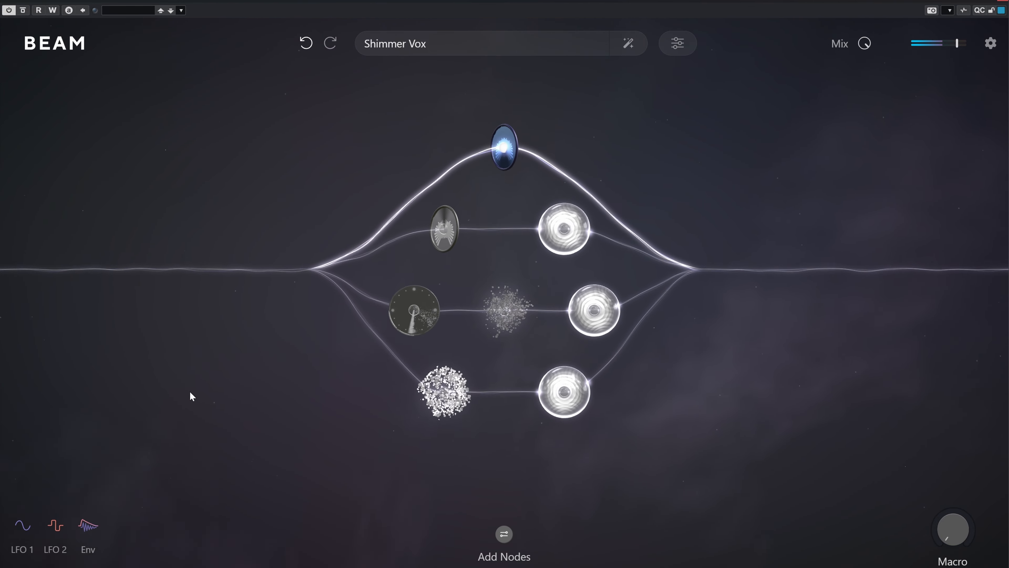
Turn off the Path A solo and set Path A's level to 4 dB in the Path Mixer
{"action": "left_click", "coordinate": [260, 282]}
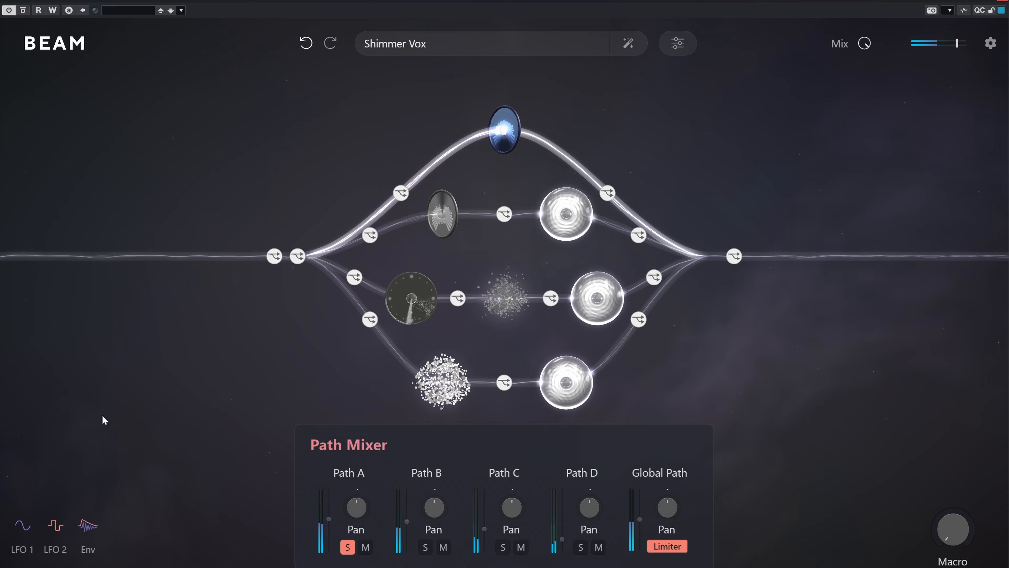
{"action": "left_click", "coordinate": [345, 548]}
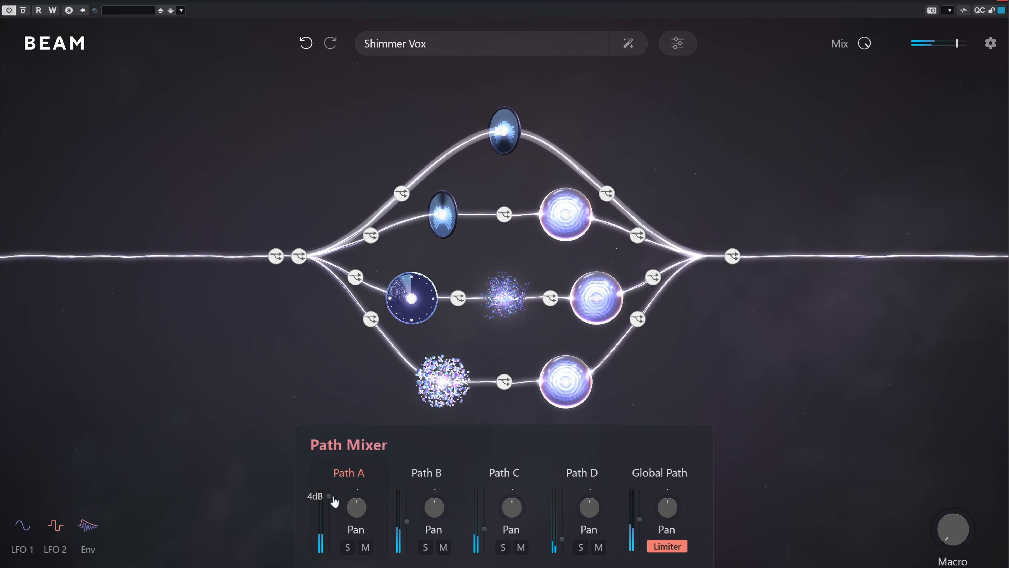
{"action": "left_click_drag", "start_coordinate": [330, 497], "coordinate": [330, 499]}
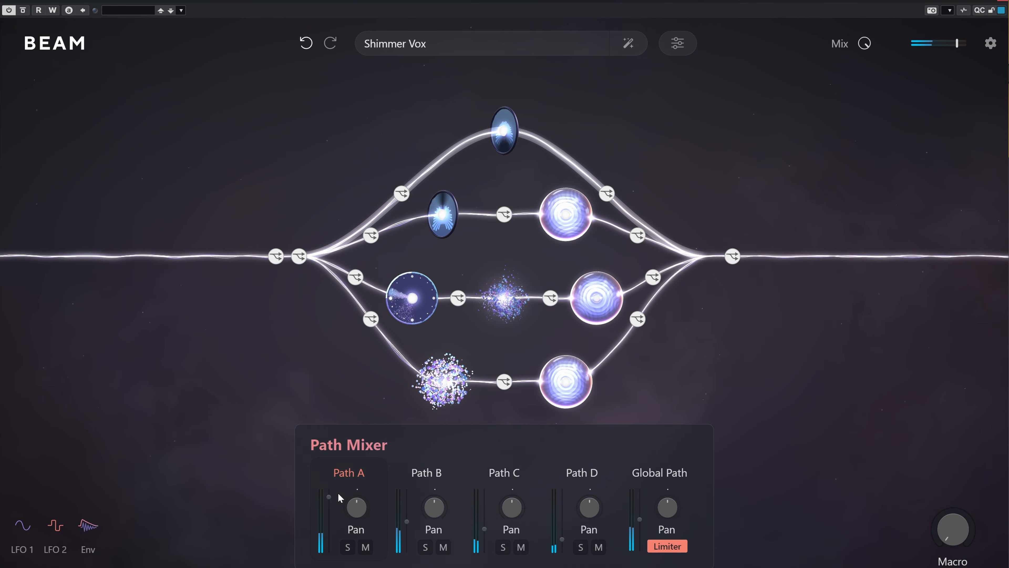
{"action": "mouse_move", "coordinate": [324, 502]}
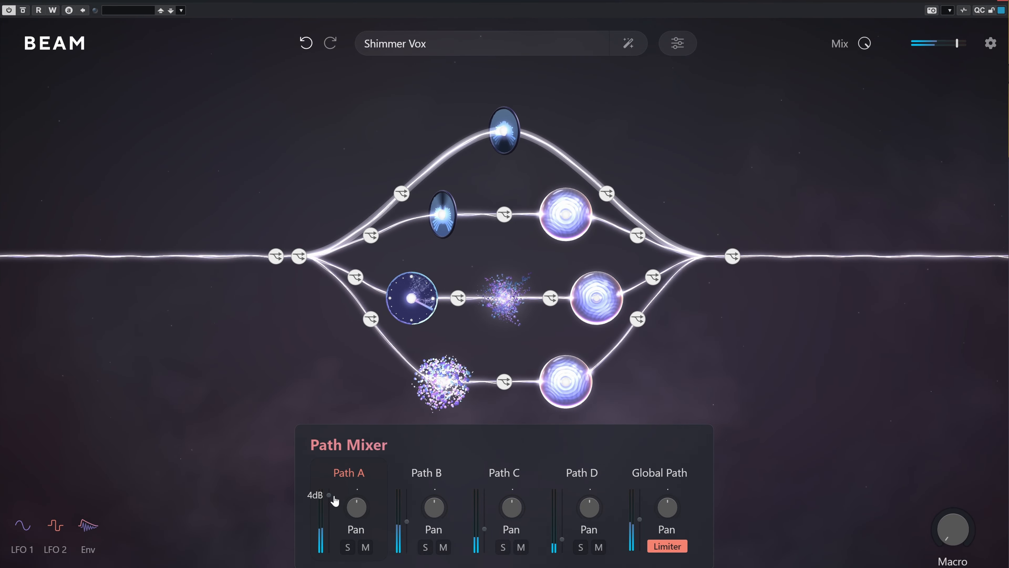